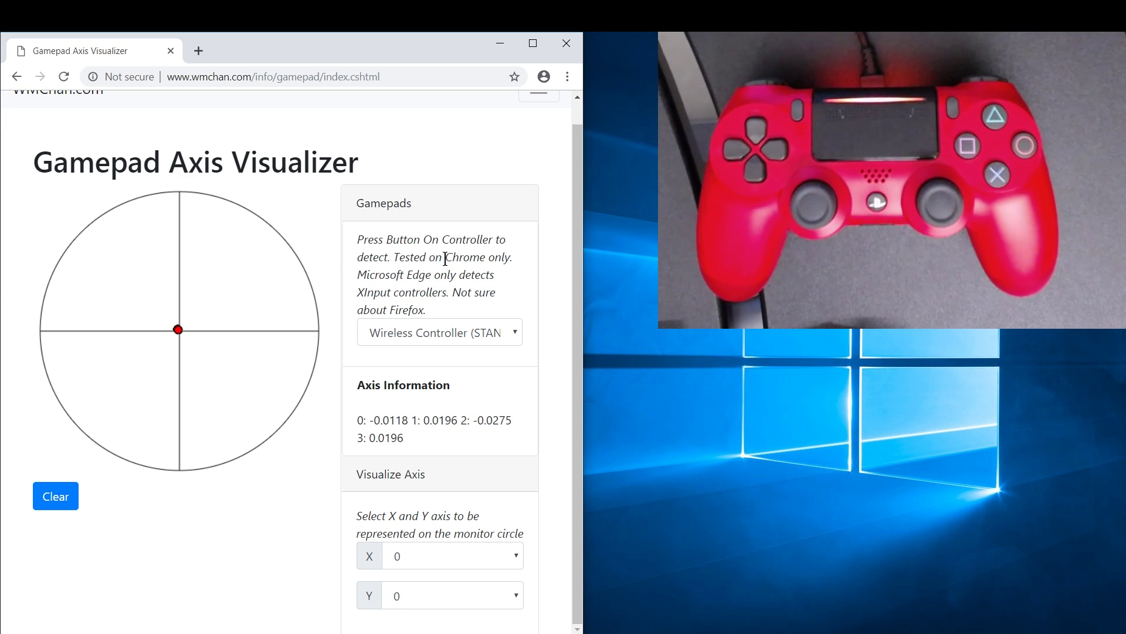
Step: Keep Wireless Controller selected in the Gamepads list, after briefly highlighting the tested-on-Chrome note
drag(445, 259, 480, 258)
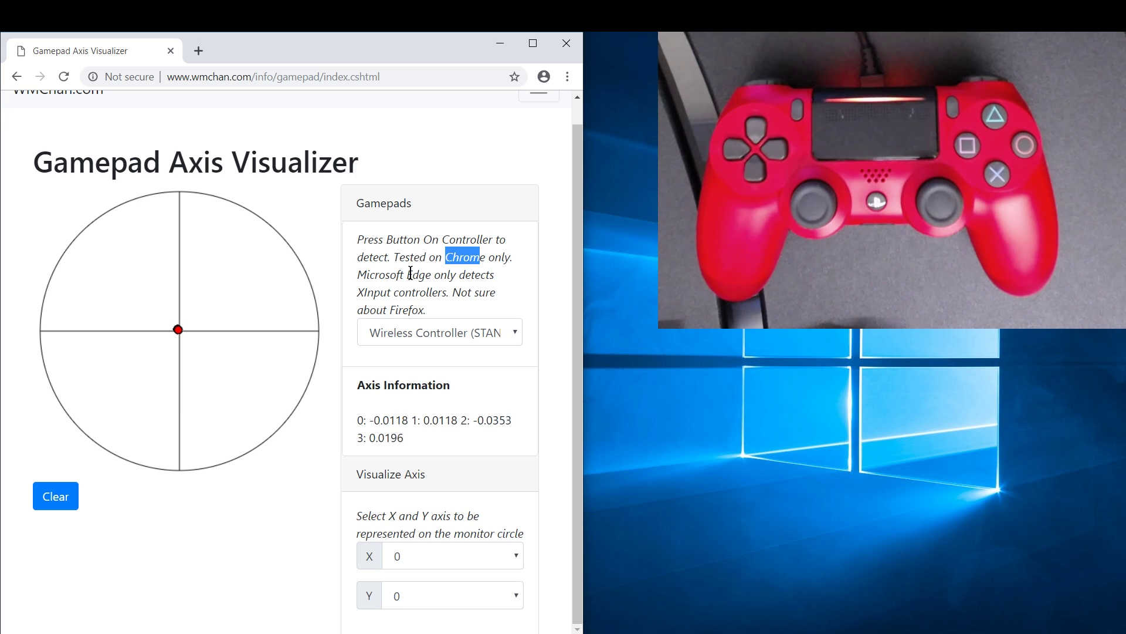
click(400, 265)
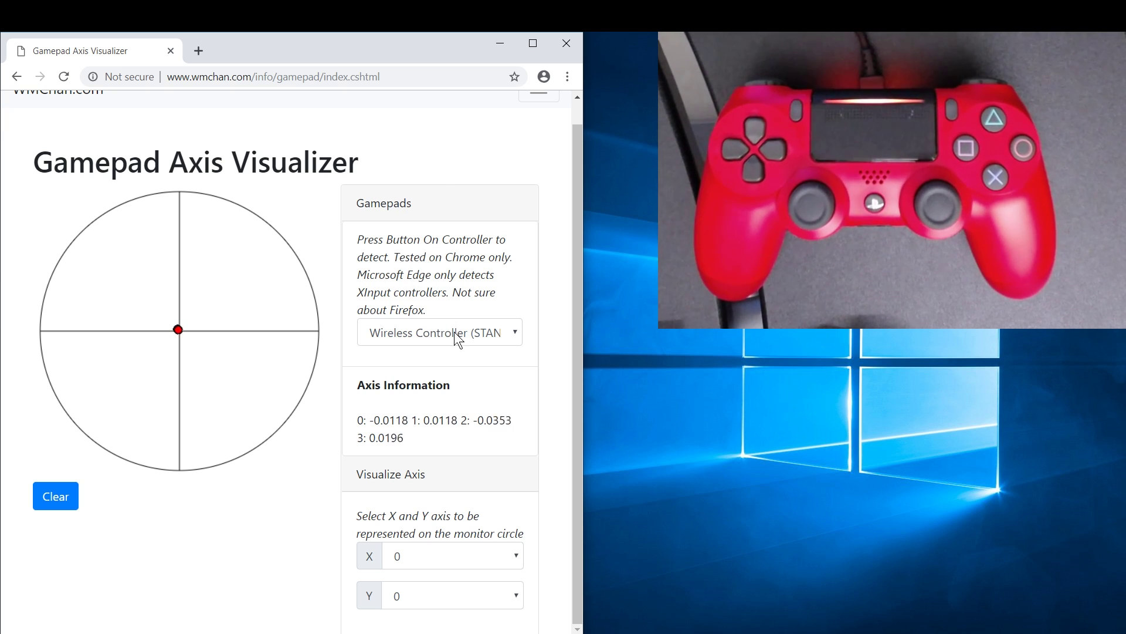
click(454, 332)
click(460, 297)
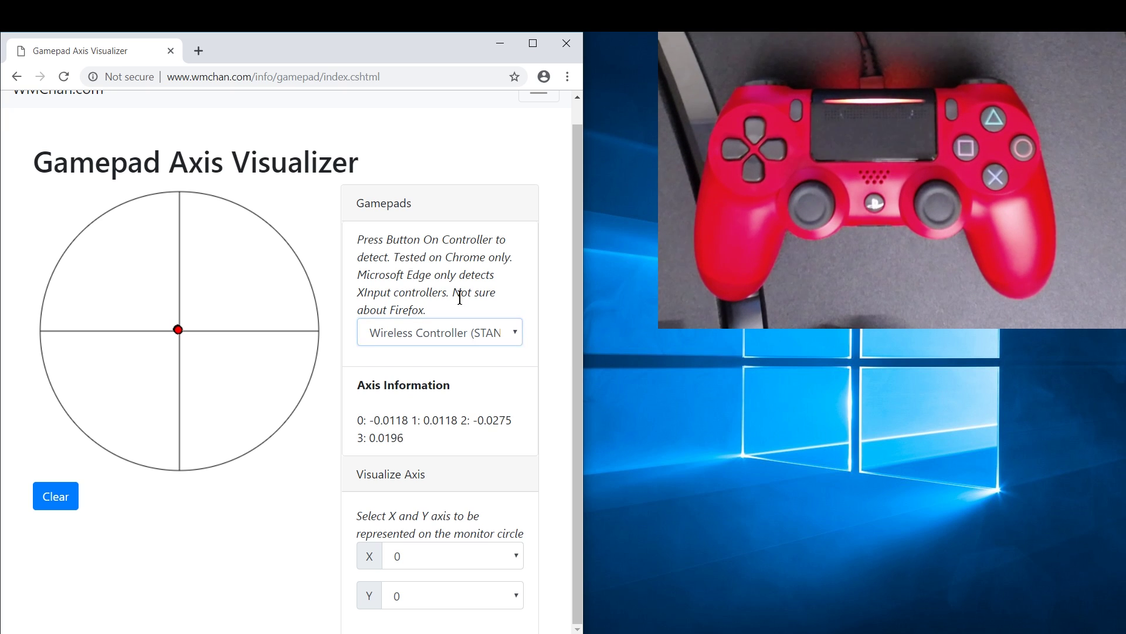
click(370, 332)
click(400, 352)
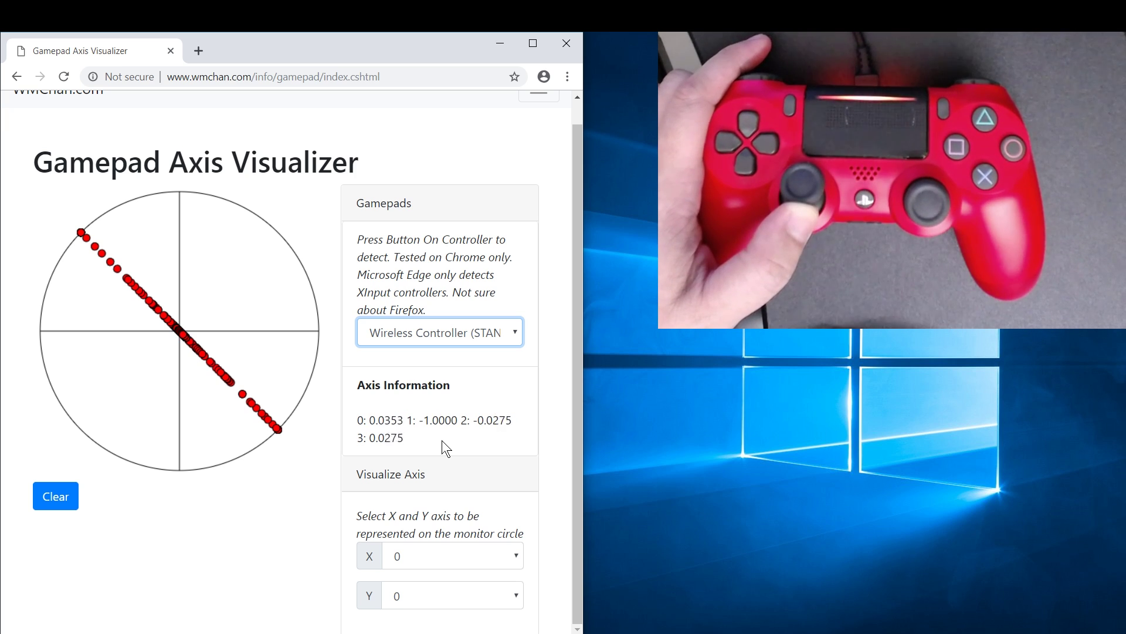
Step: Plot axis 1 on Y against axis 0 on X, then clear the circle's dots
click(416, 418)
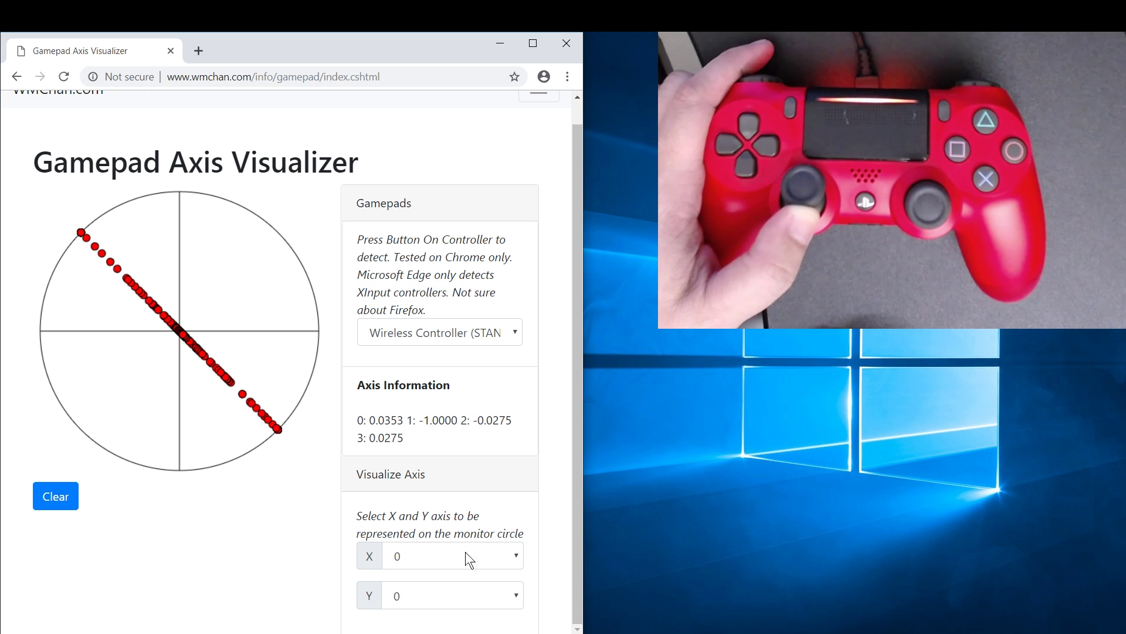
click(424, 592)
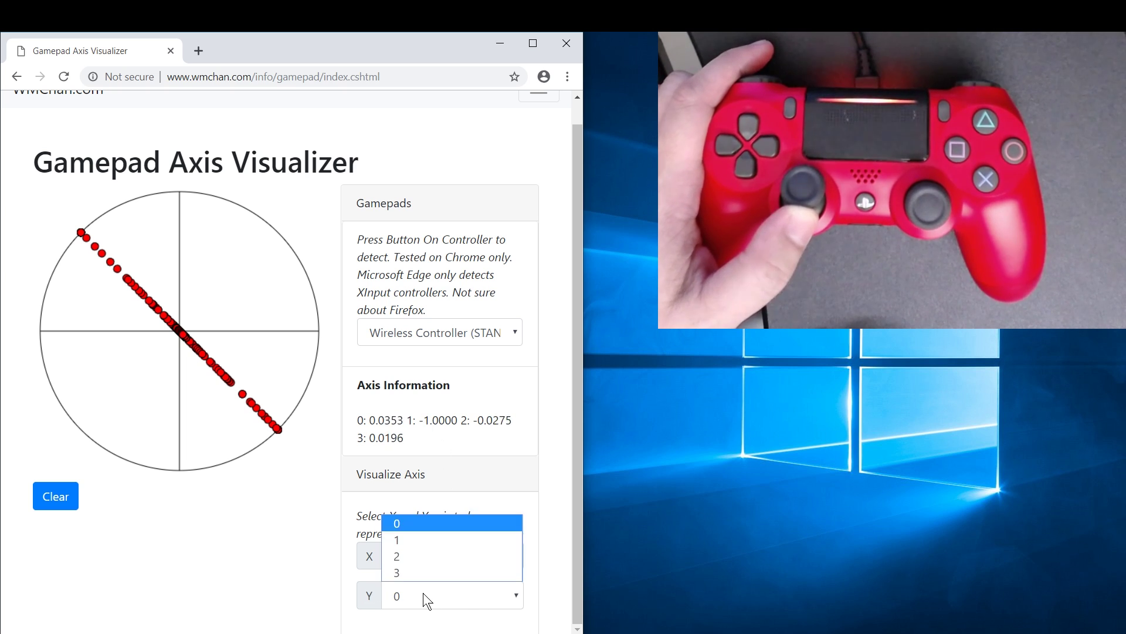
click(416, 540)
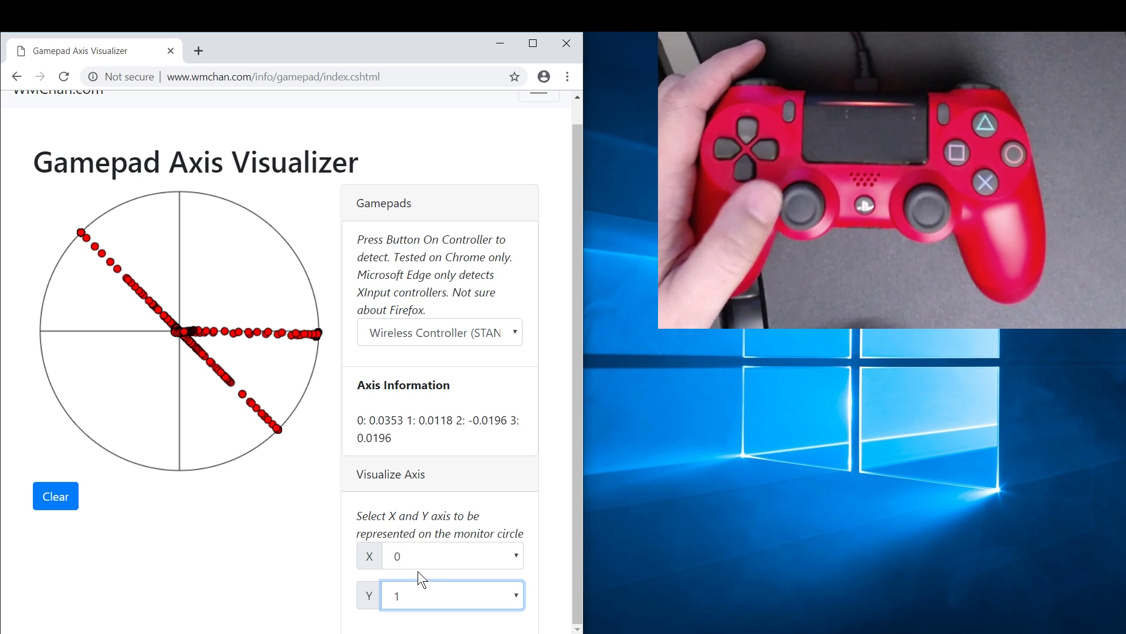
click(44, 503)
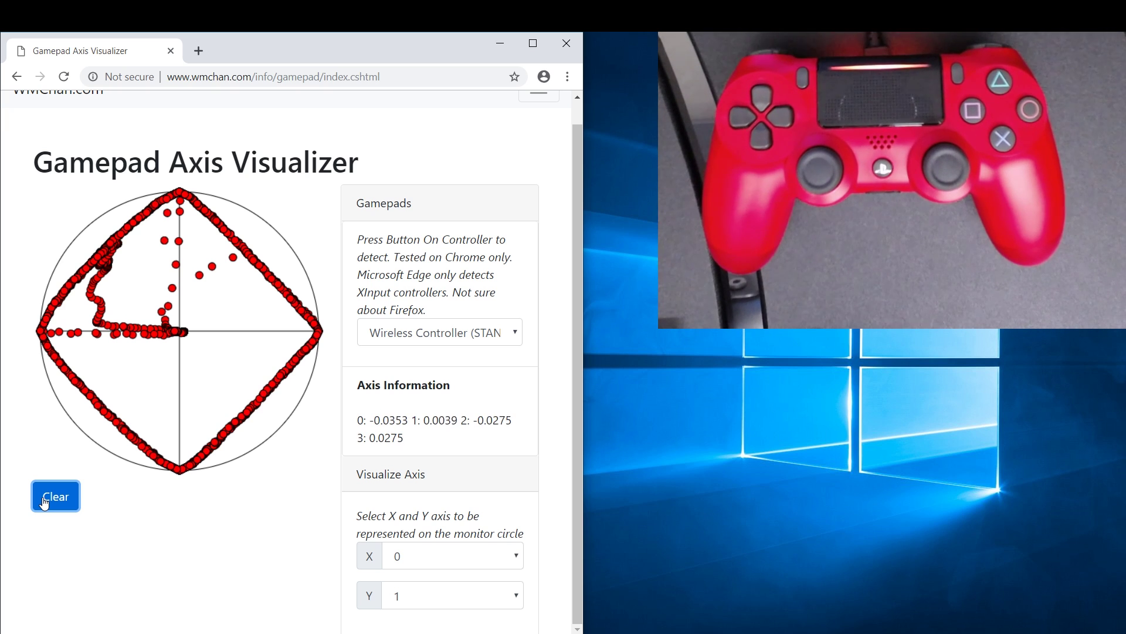
Step: Erase the left stick's traced diamond outline, leaving only the centre dot
click(44, 502)
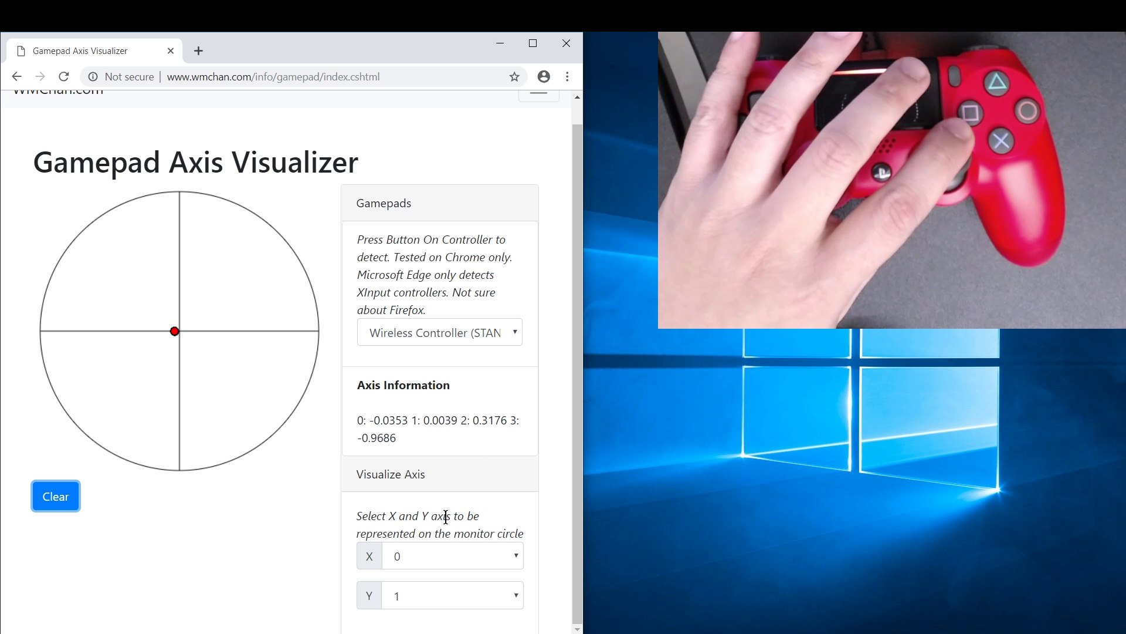
Step: Map axis 3 to Y and axis 2 to X, then wipe the dot trail
click(393, 604)
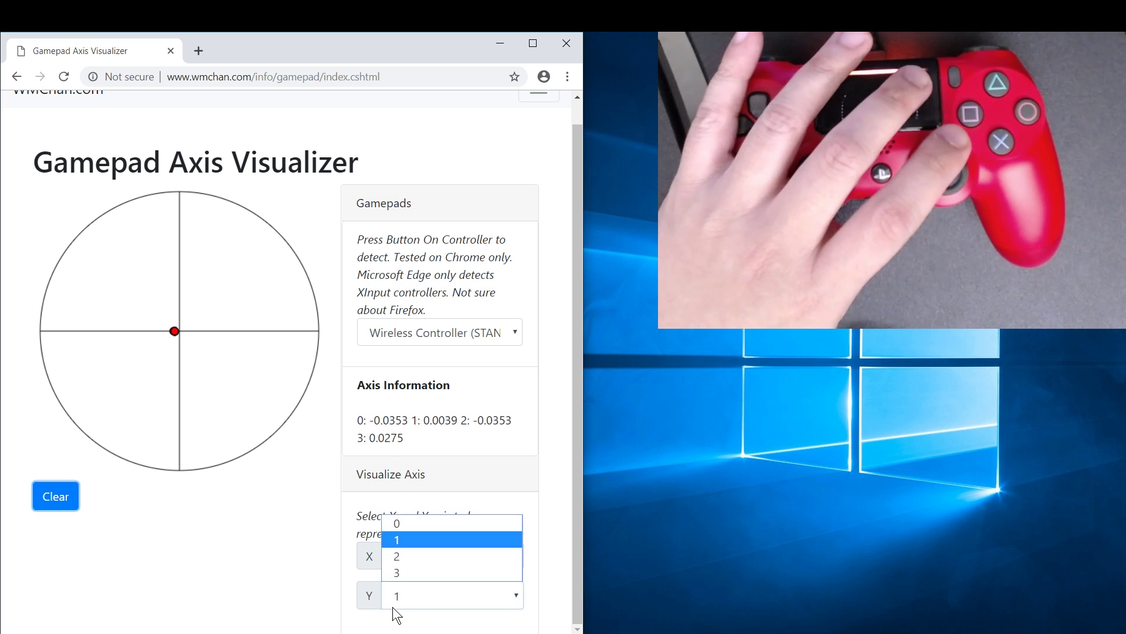
click(410, 572)
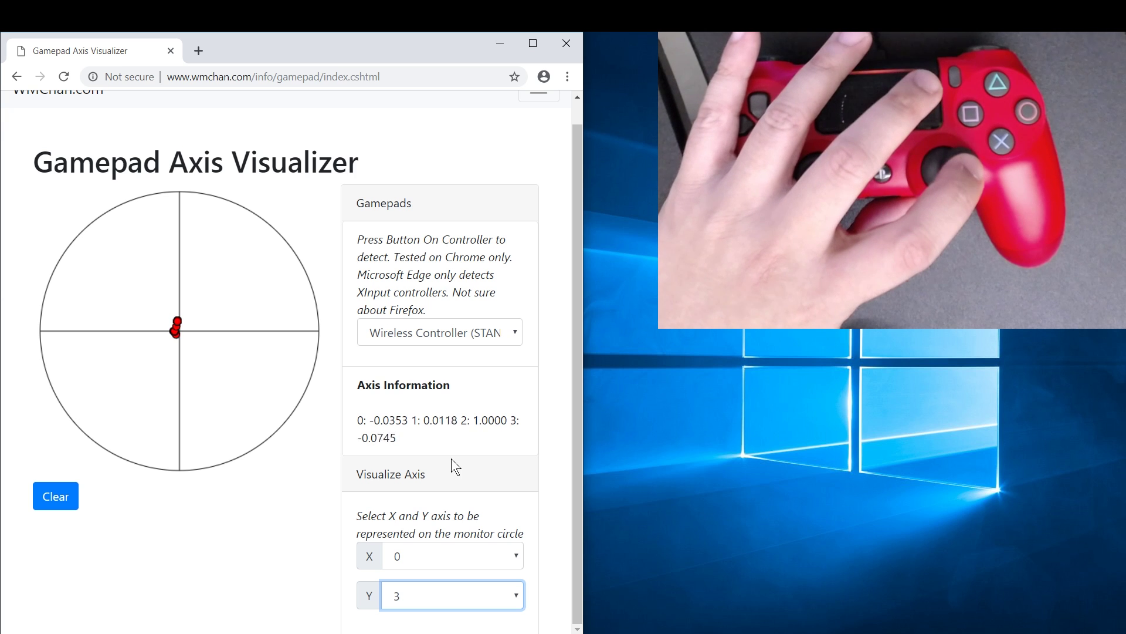
click(433, 558)
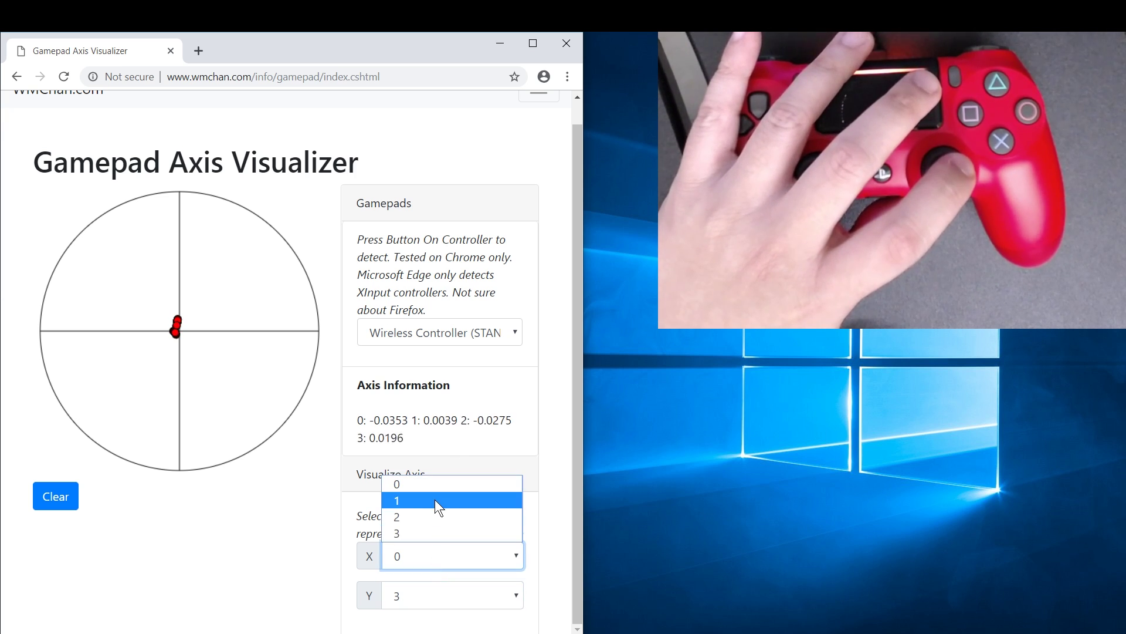
click(433, 517)
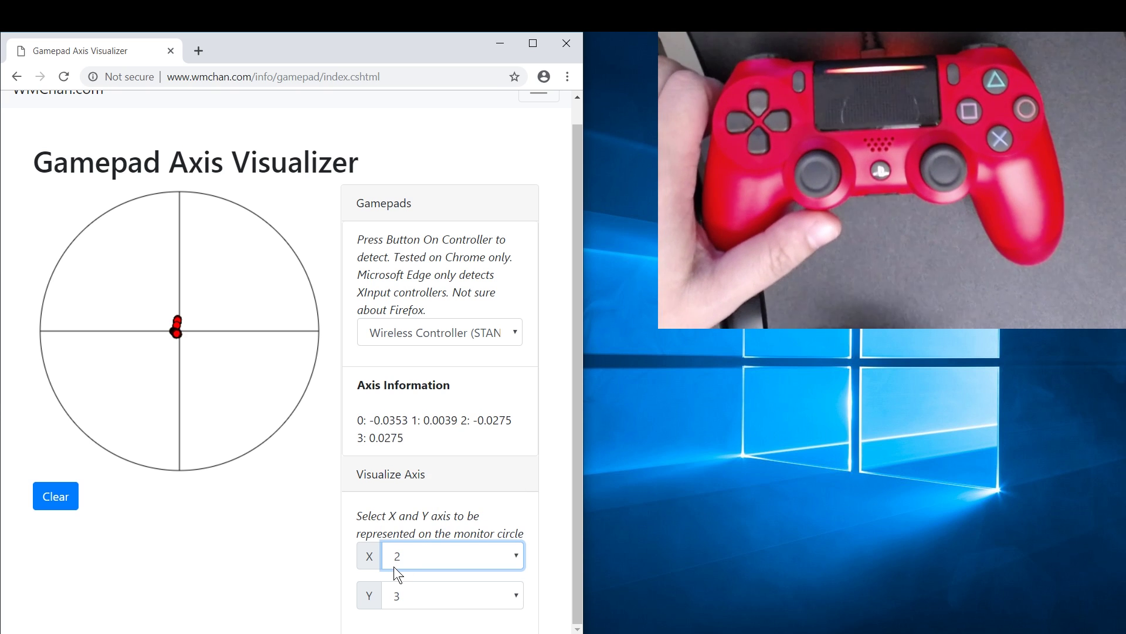
click(66, 496)
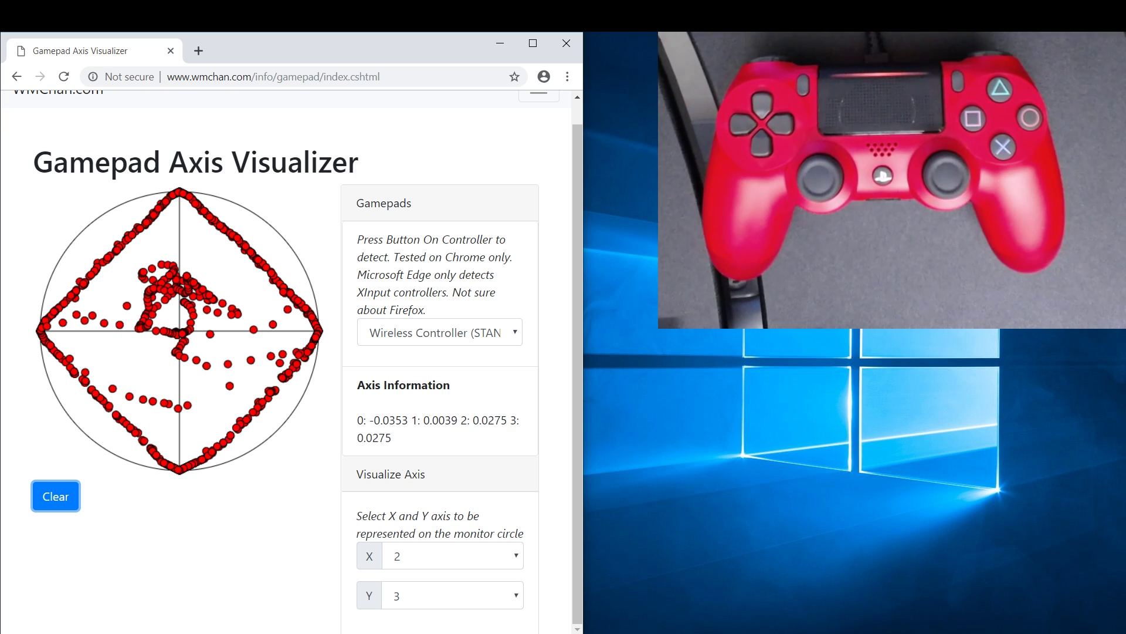
Step: Clear the second stick's traced diamond outline from the circle
click(56, 509)
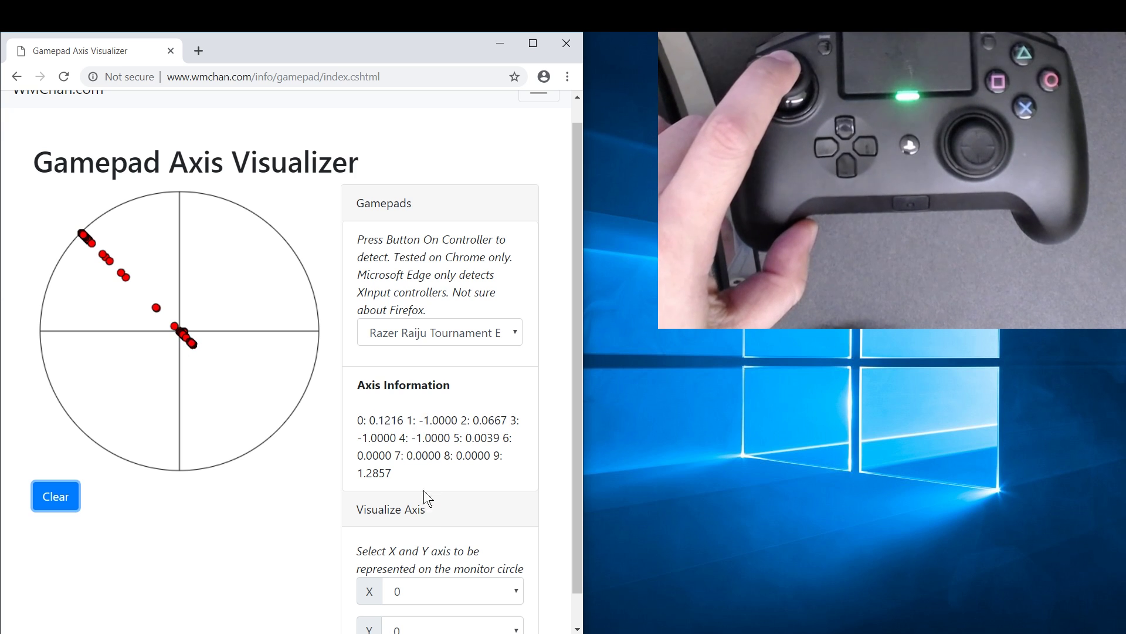
Step: Choose axis 1 for the Y axis so the Razer Raiju's left stick plots
scroll(424, 491, down, 1)
click(443, 584)
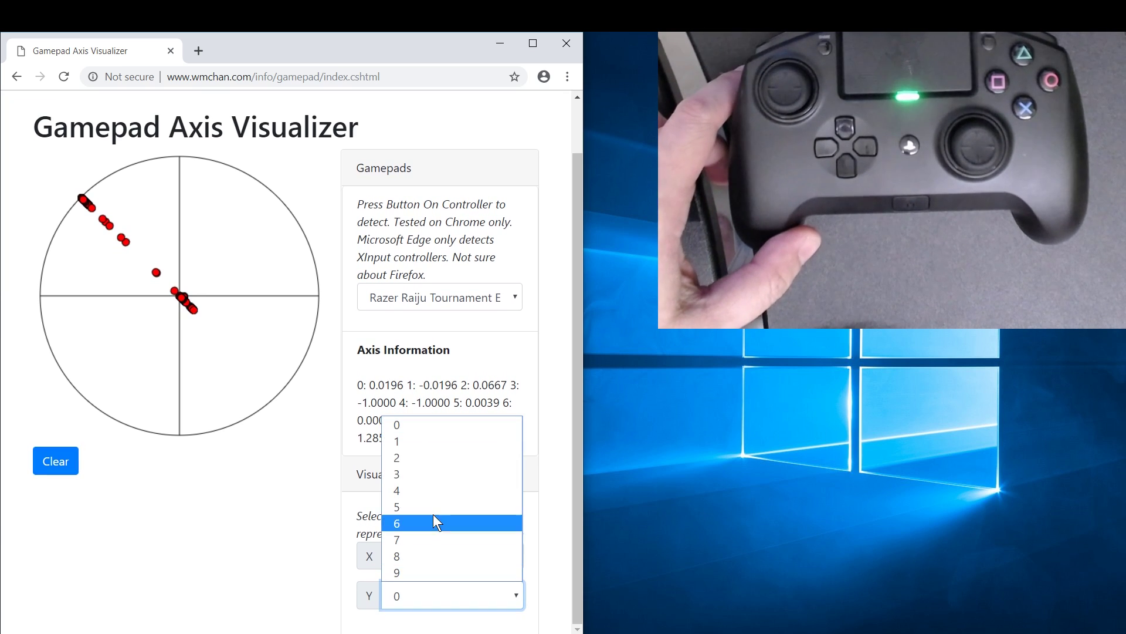
click(424, 445)
scroll(233, 497, up, 1)
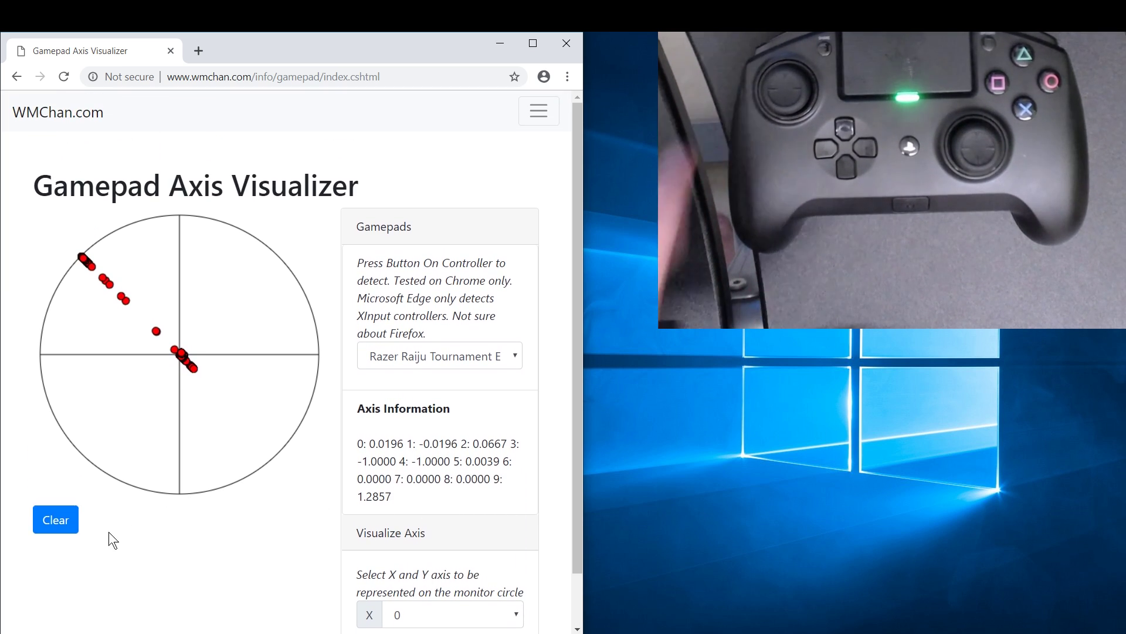
Step: Clear the circle, trace the Razer Raiju left stick's diamond outline, then erase it
click(64, 522)
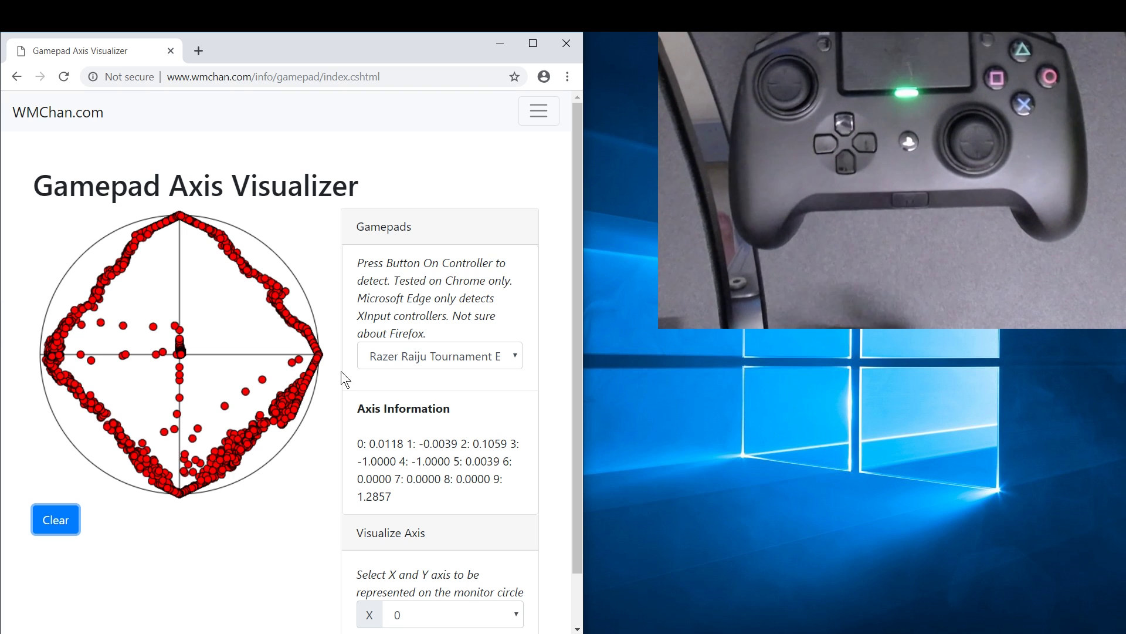
click(64, 524)
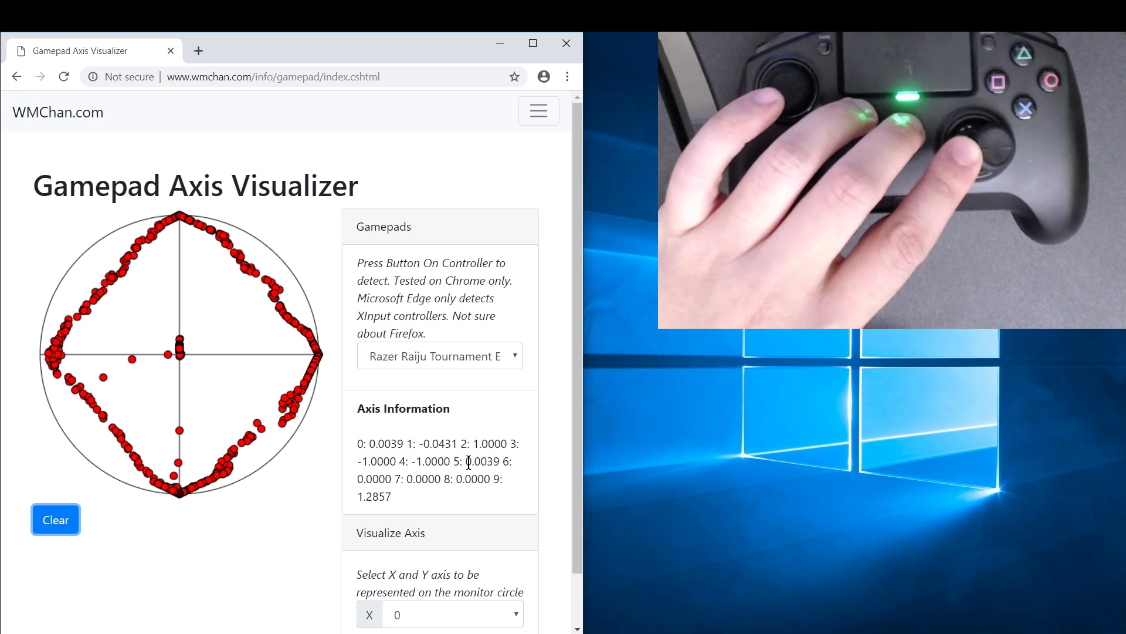
Step: Bring up the X axis choices under Visualize Axis for the Razer Raiju
scroll(465, 504, down, 1)
click(413, 557)
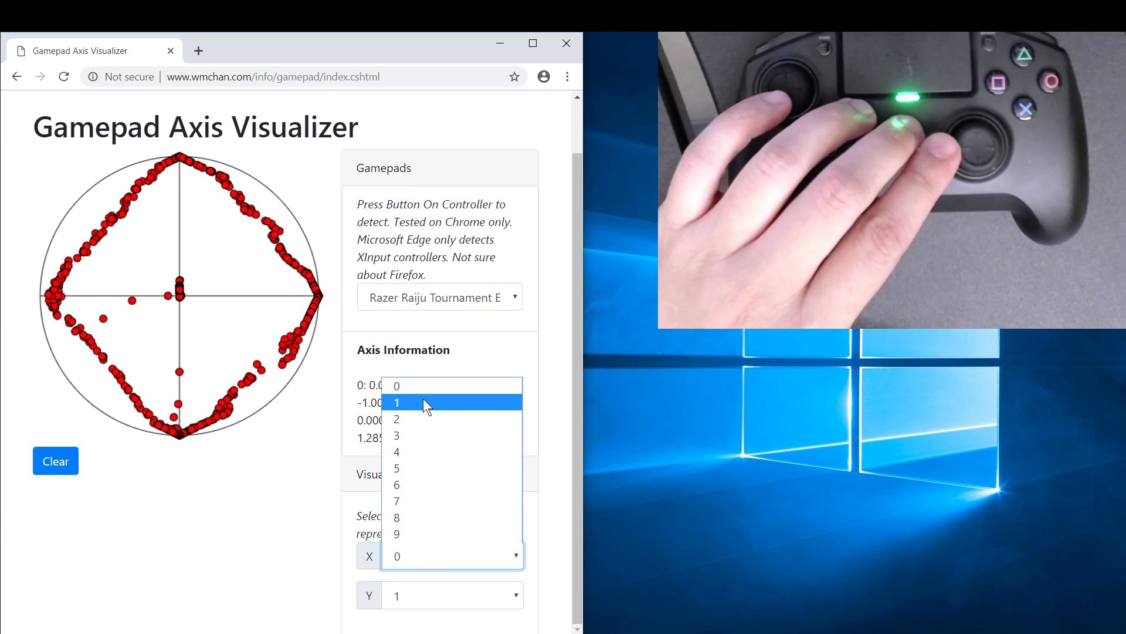
Step: Plot axis 2 on X and axis 5 on Y, clear the plot, and start a screen snip
click(414, 420)
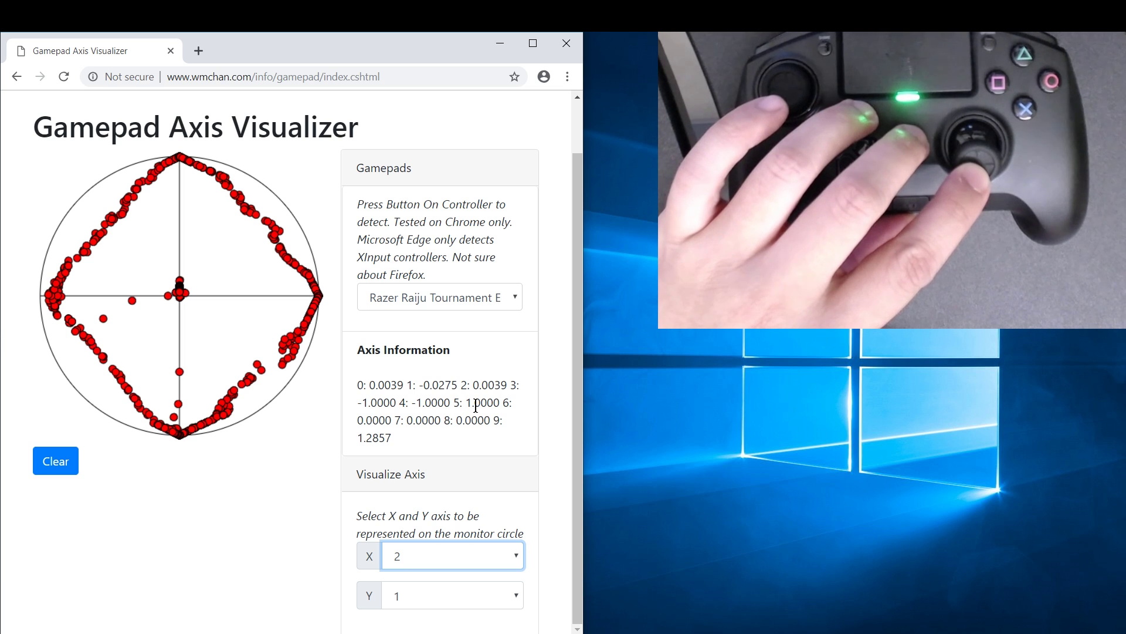
click(413, 589)
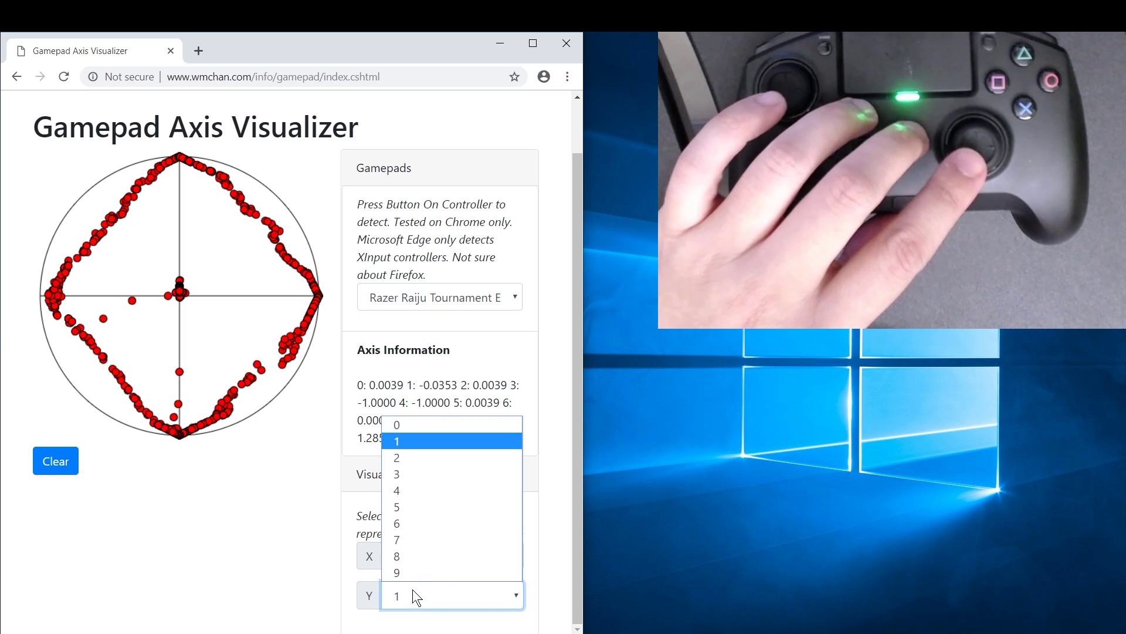
click(419, 509)
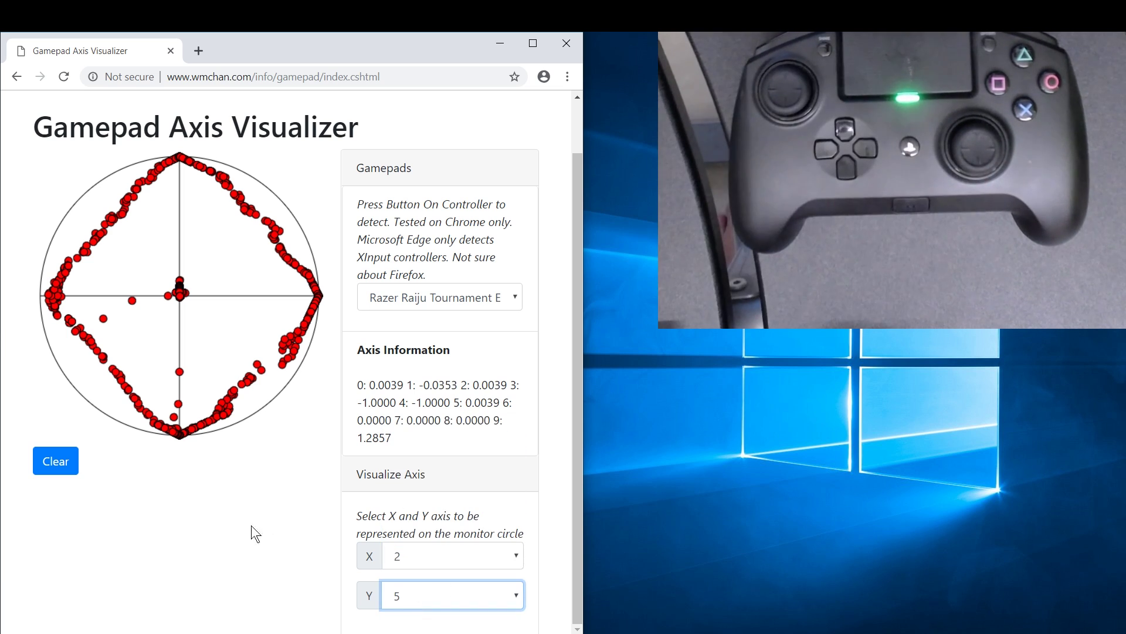
click(68, 459)
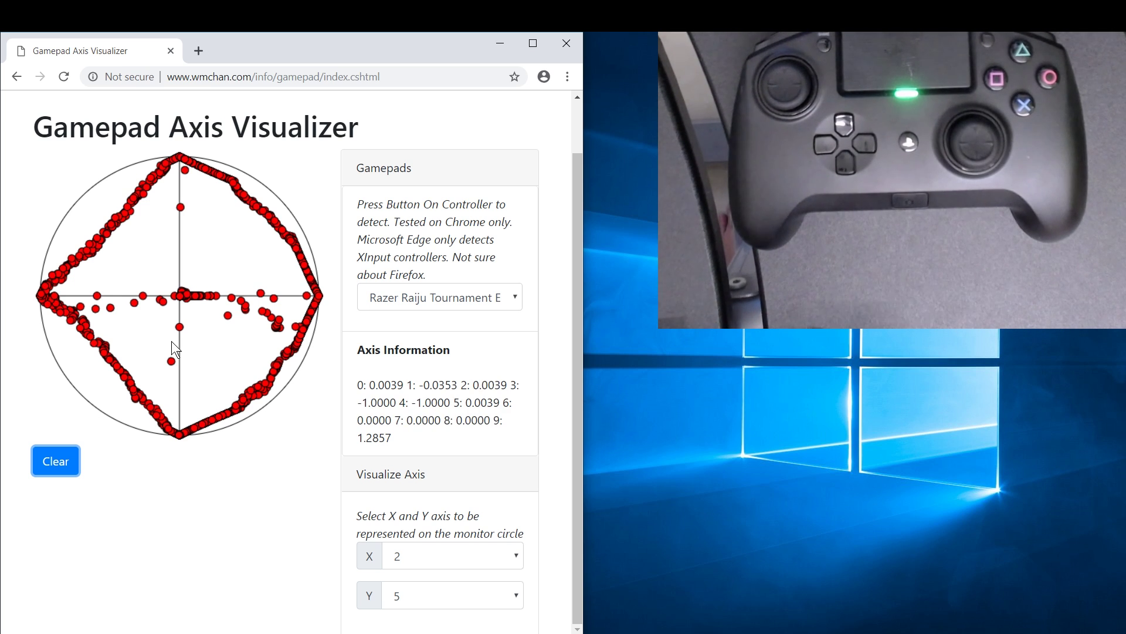
key(super+shift+s)
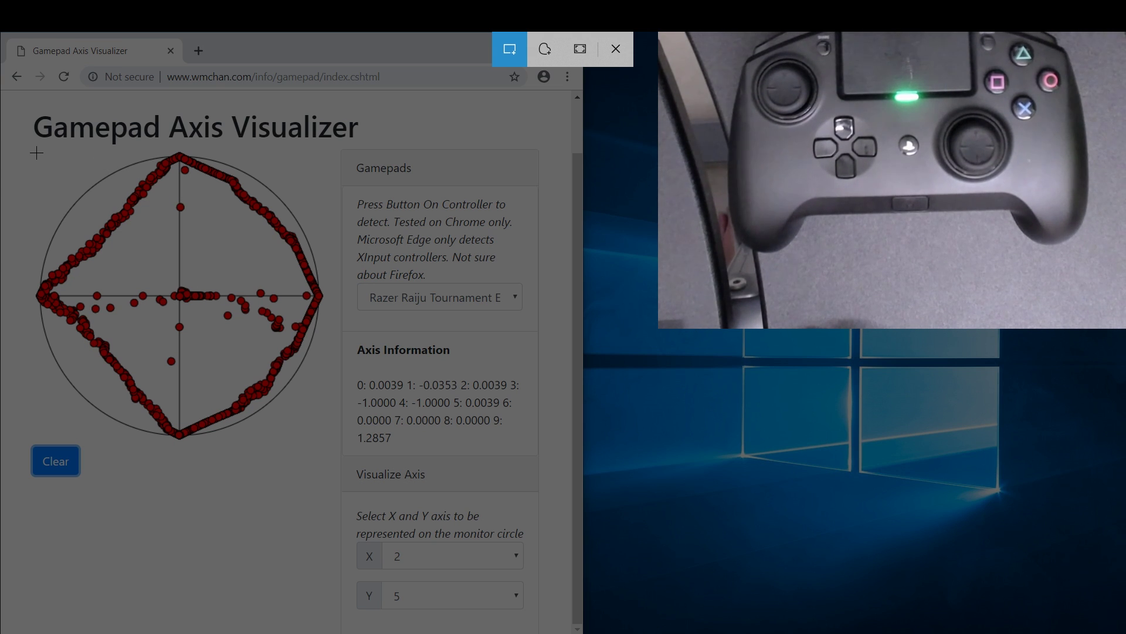
Step: Snip the Razer Raiju plot and open the saved snip, moving its window up-left
mouse_move(33, 146)
mouse_down()
mouse_move(322, 380)
mouse_move(328, 446)
mouse_up()
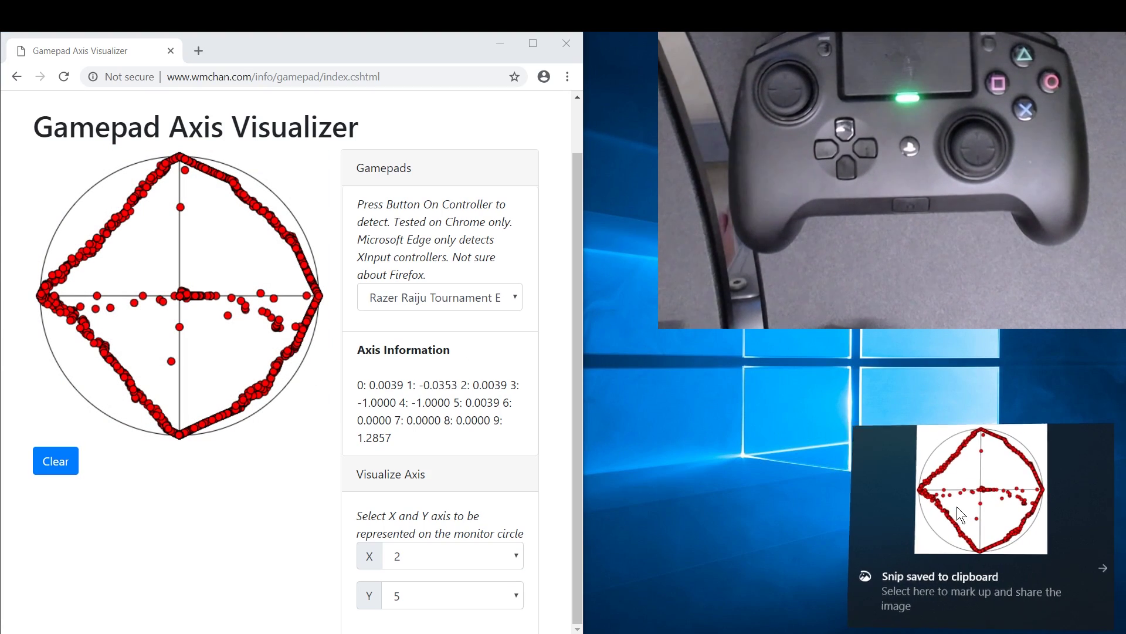
click(956, 505)
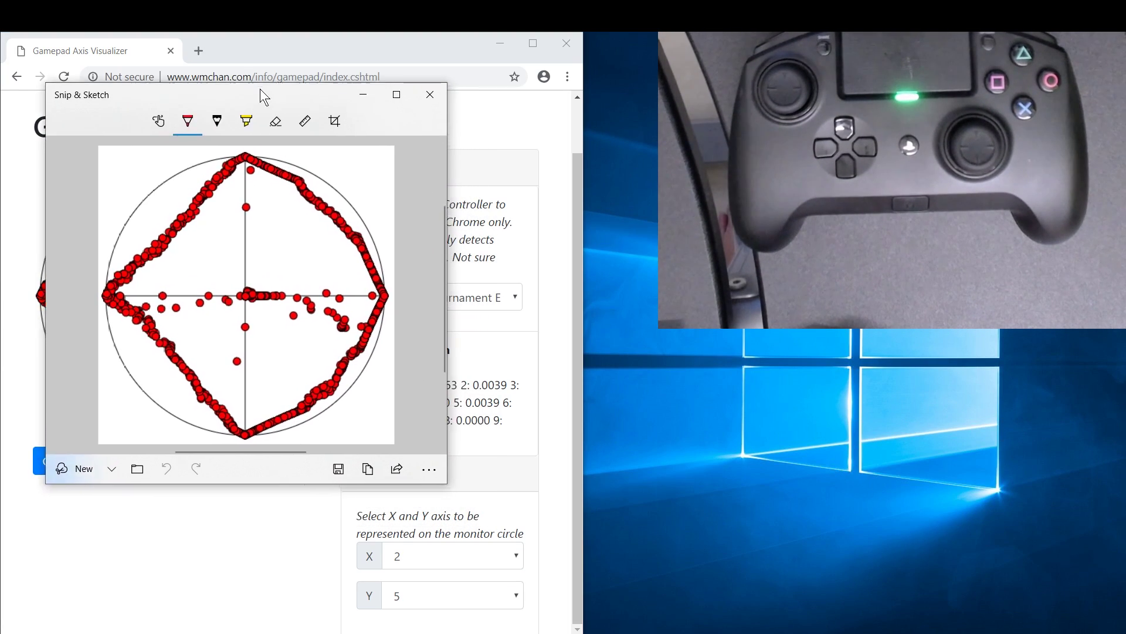
drag(261, 107, 232, 77)
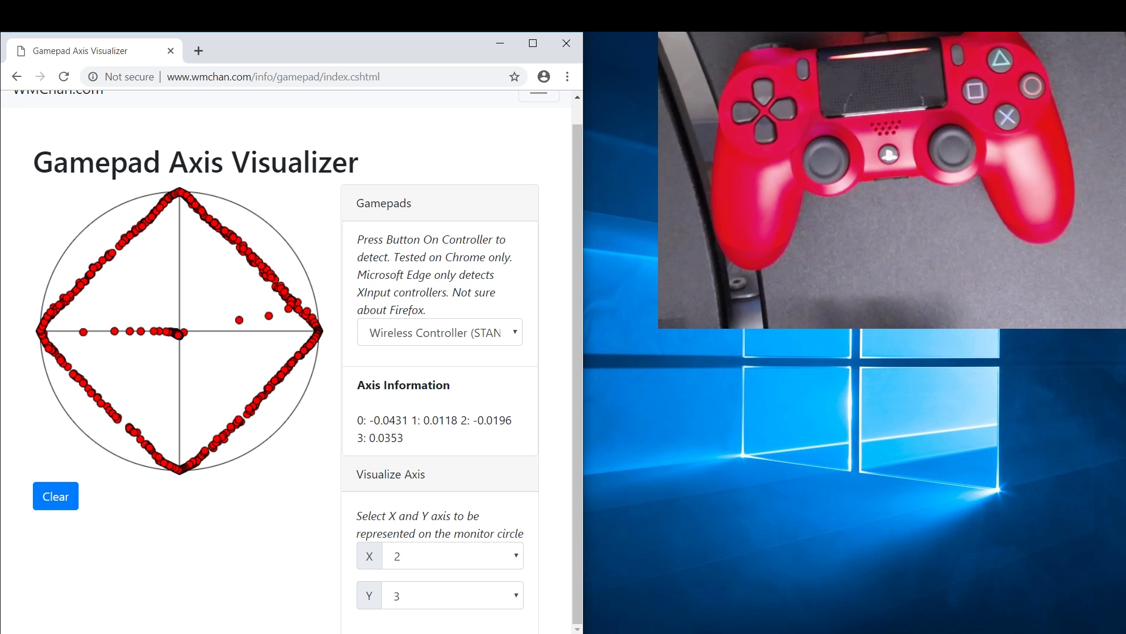
Step: Snip the wireless controller's diamond plot, then place the new snip window, made taller, right of the first
key(super+shift+s)
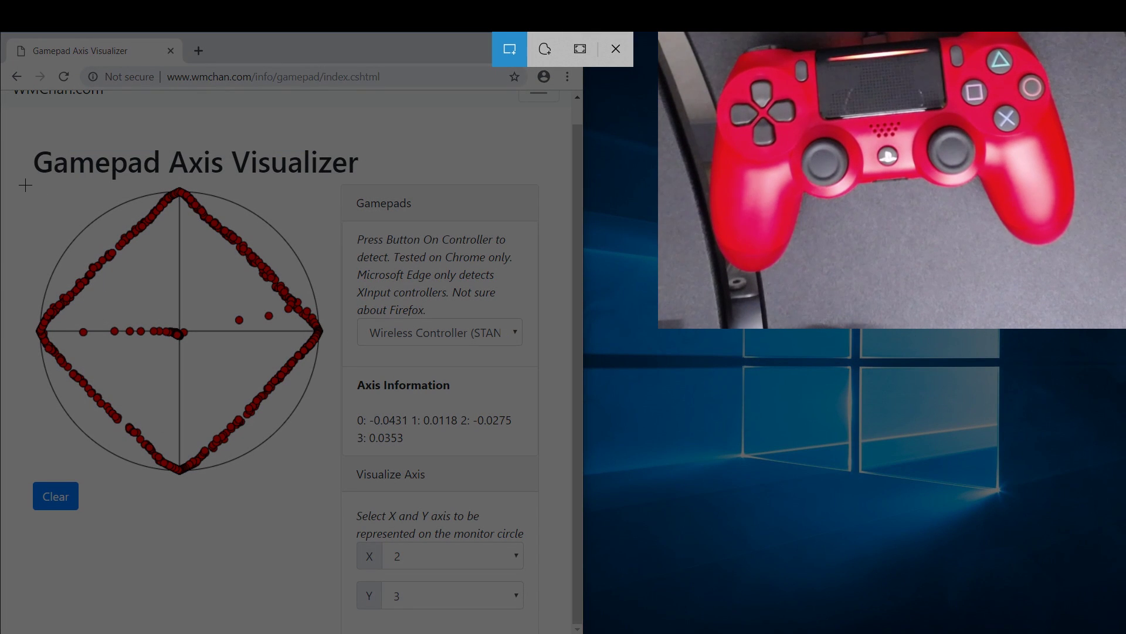
drag(20, 175, 328, 480)
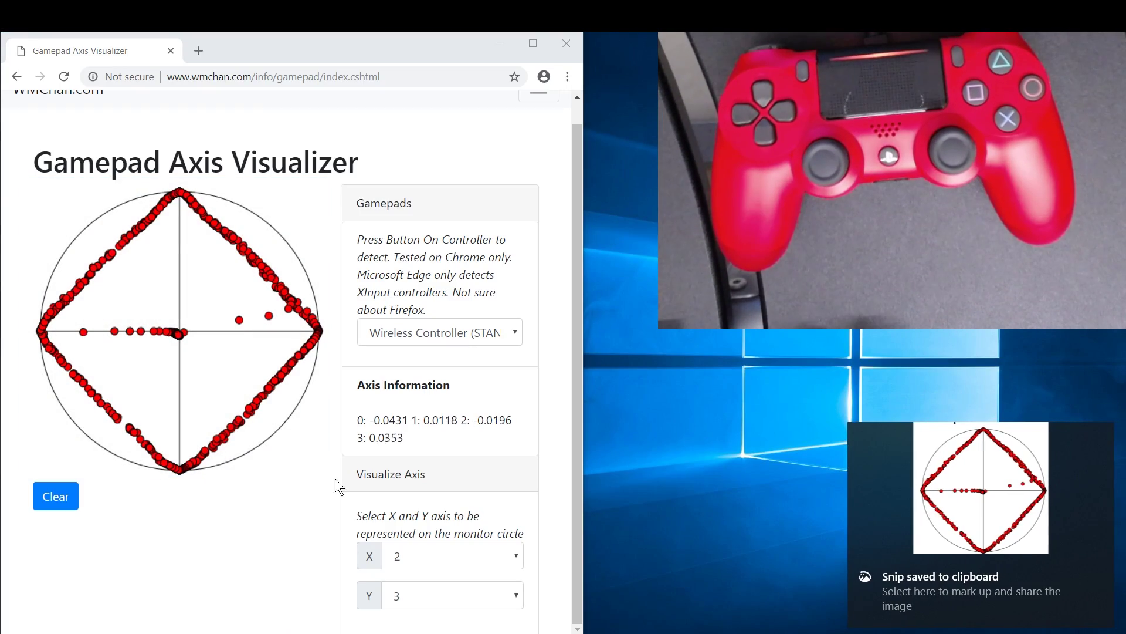
click(940, 523)
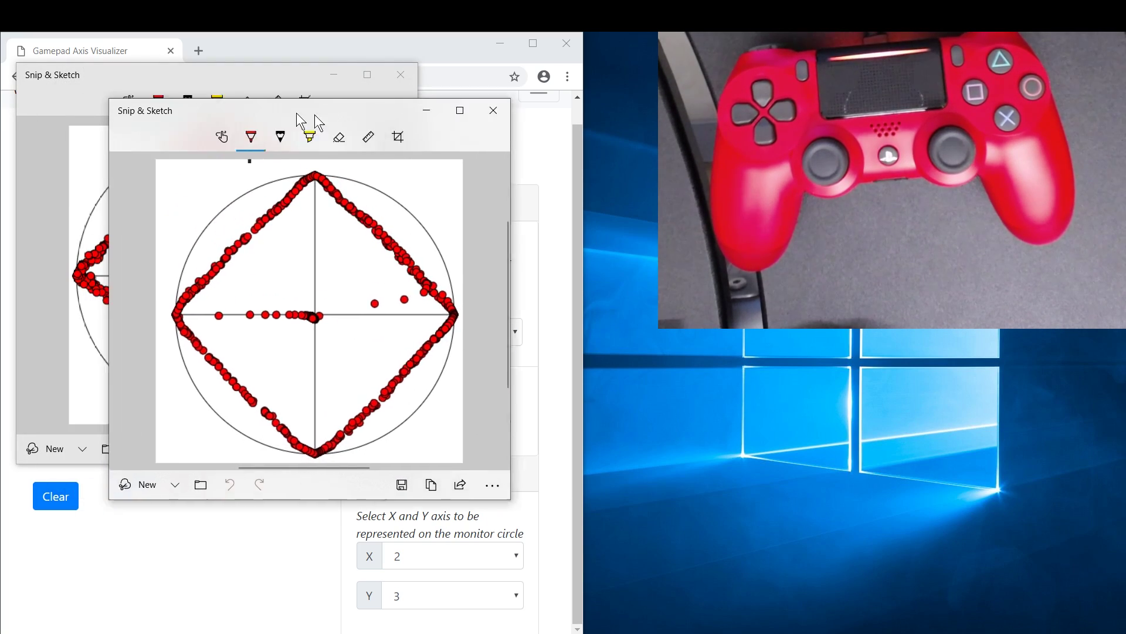
mouse_move(307, 114)
mouse_down()
mouse_move(486, 215)
mouse_move(744, 101)
mouse_move(729, 116)
mouse_up()
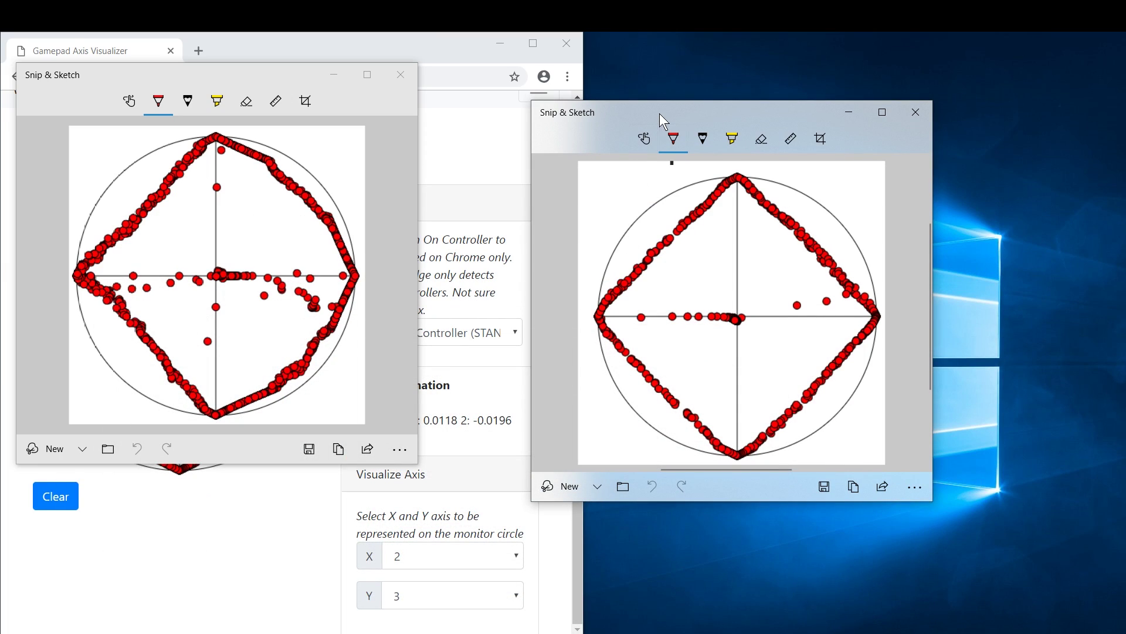
drag(660, 101, 685, 43)
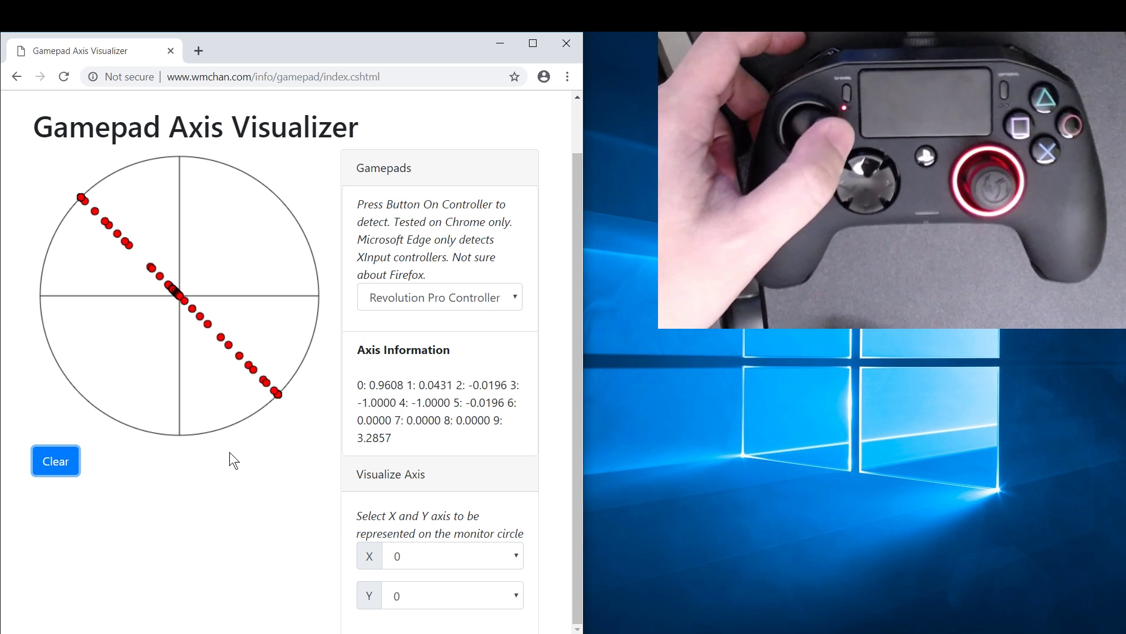
Step: Set the Y axis to 1 and clear the old dots from the plot
click(409, 589)
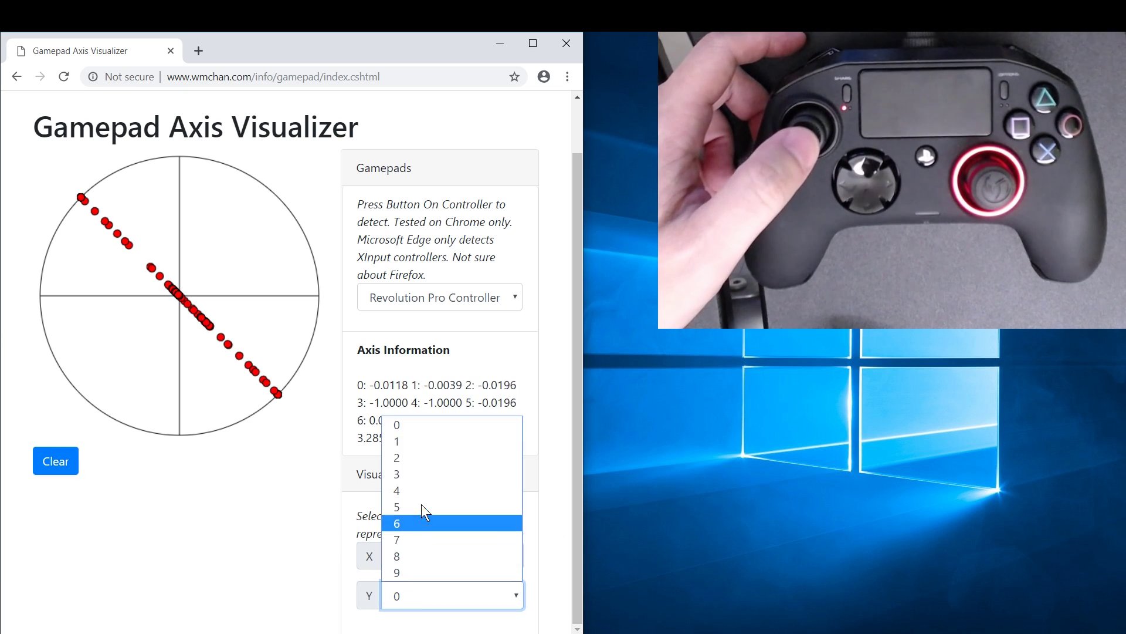
click(423, 438)
click(78, 464)
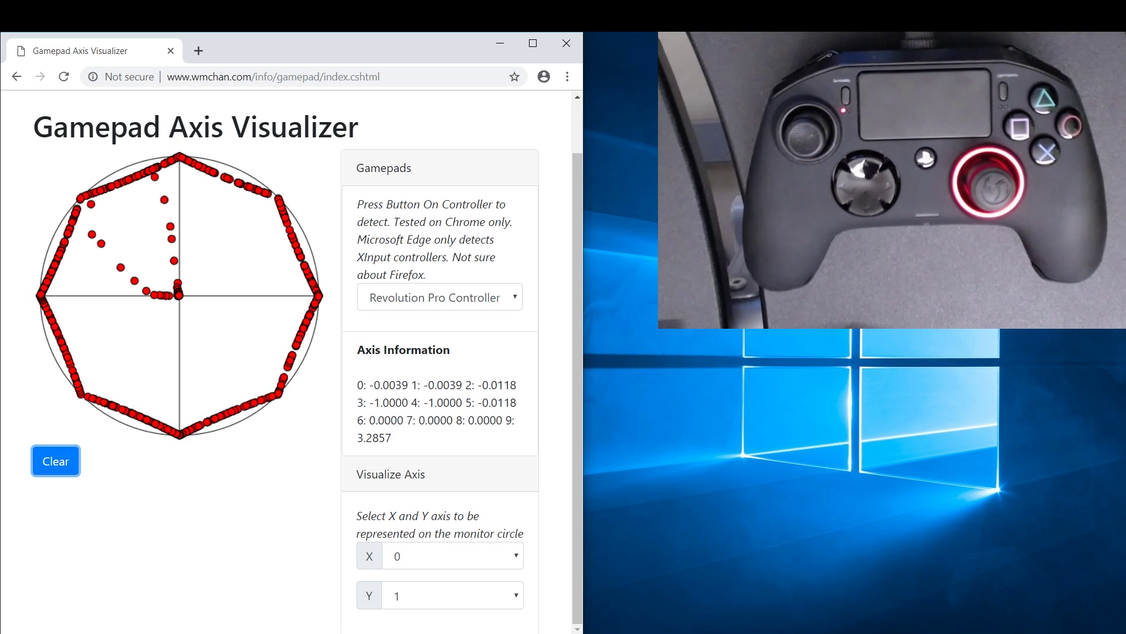
click(375, 616)
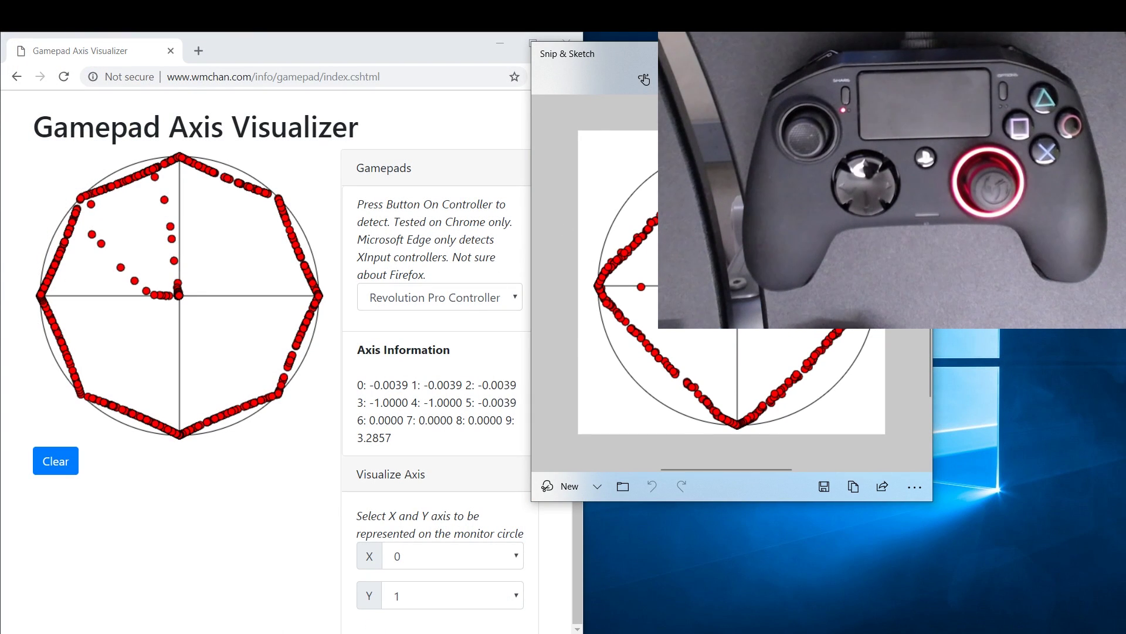
mouse_move(774, 52)
mouse_down()
mouse_move(413, 153)
mouse_move(416, 166)
mouse_move(385, 165)
mouse_up()
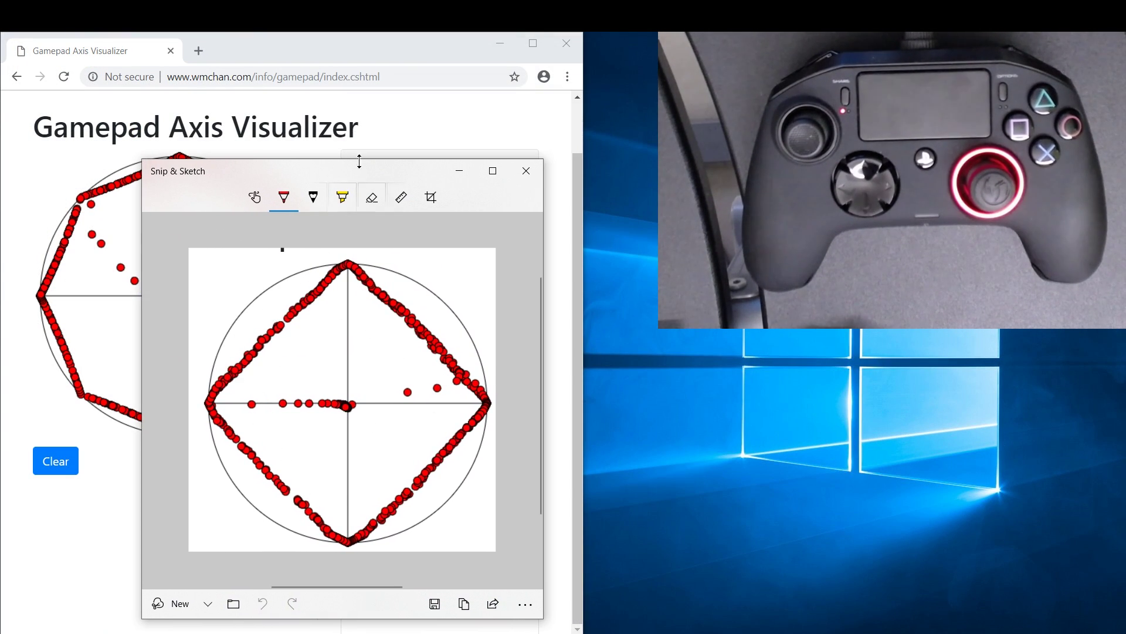
click(371, 60)
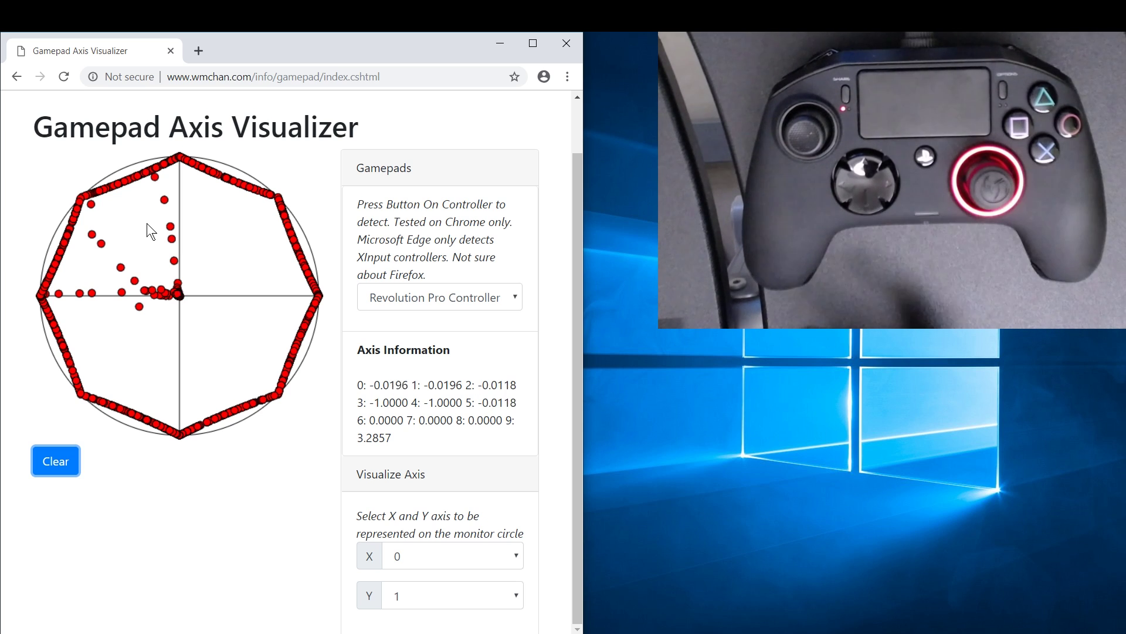
click(449, 547)
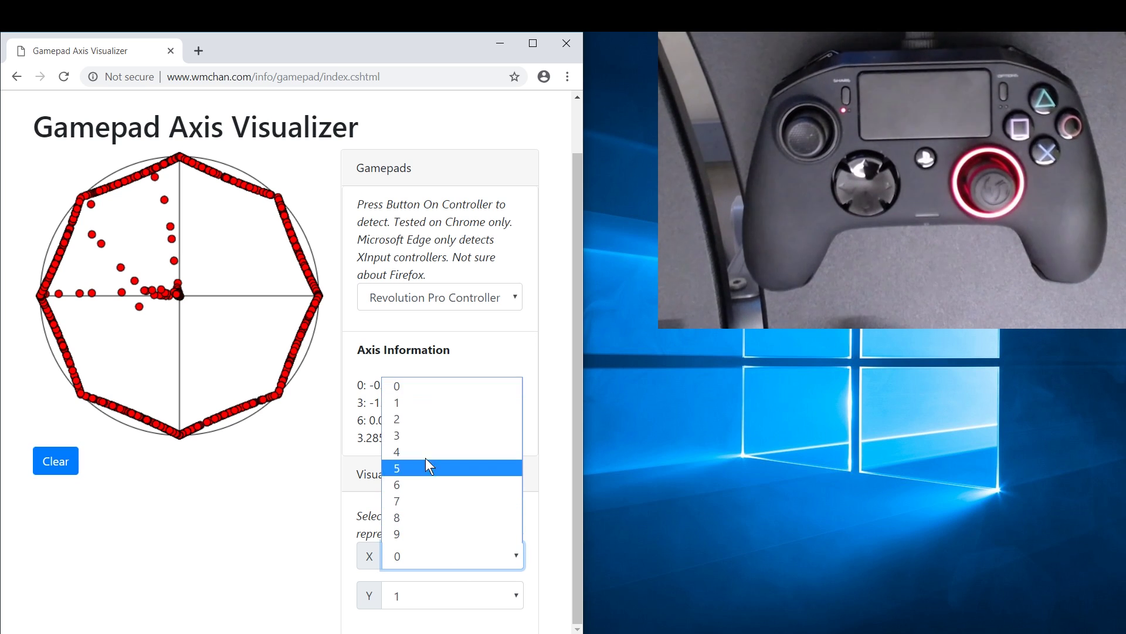
Step: Switch the plot to X axis 2 and Y axis 5, then clear it for a fresh trace
click(427, 426)
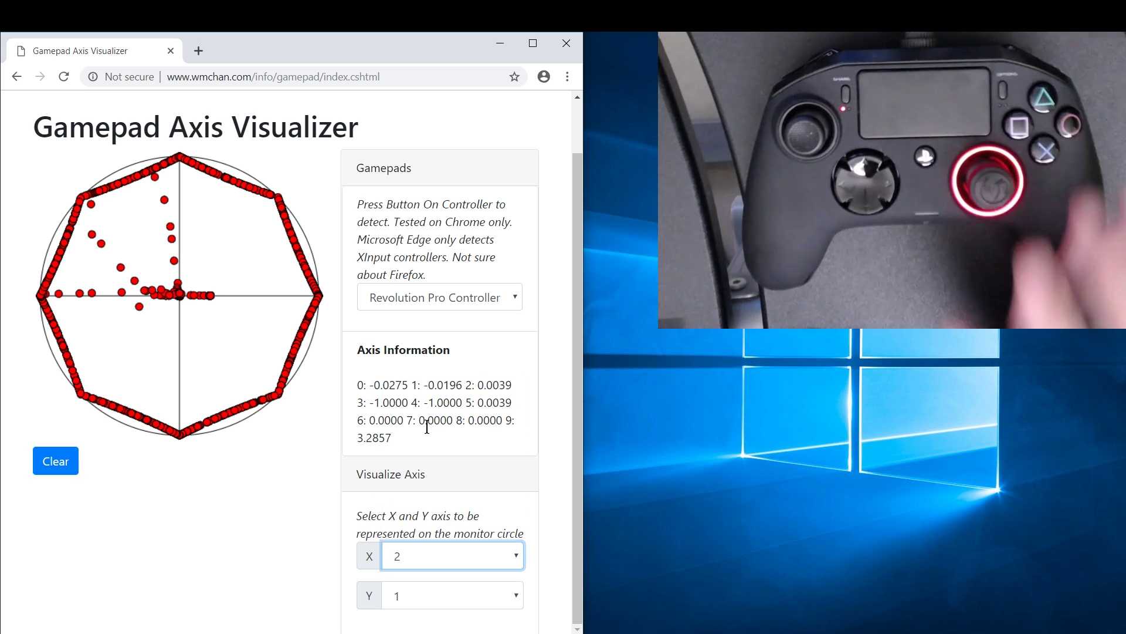
click(408, 586)
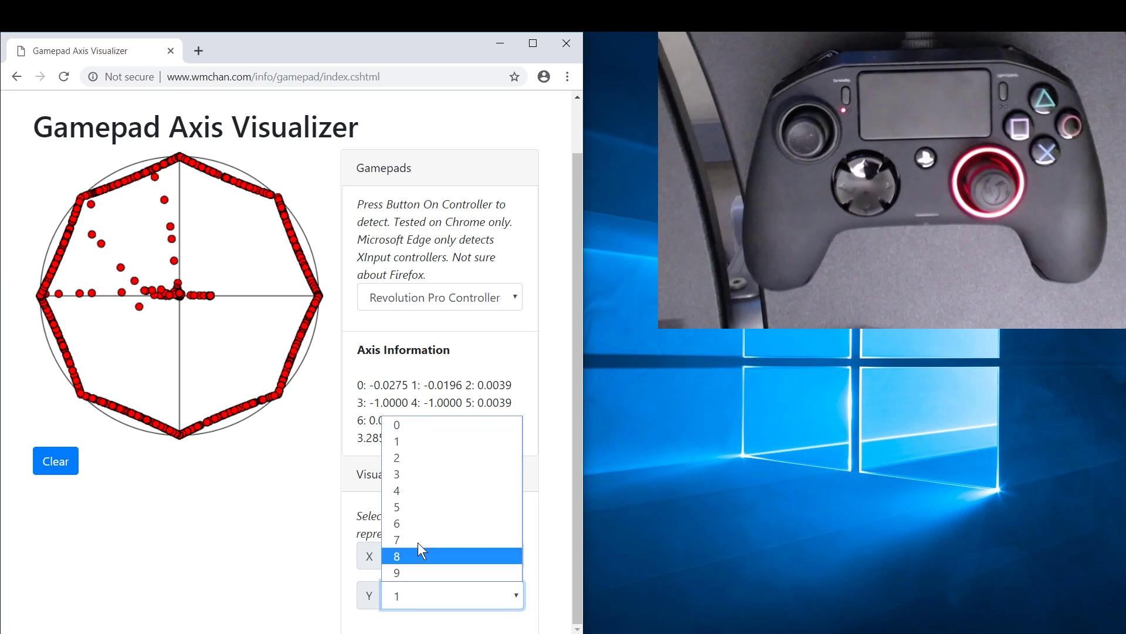
click(420, 508)
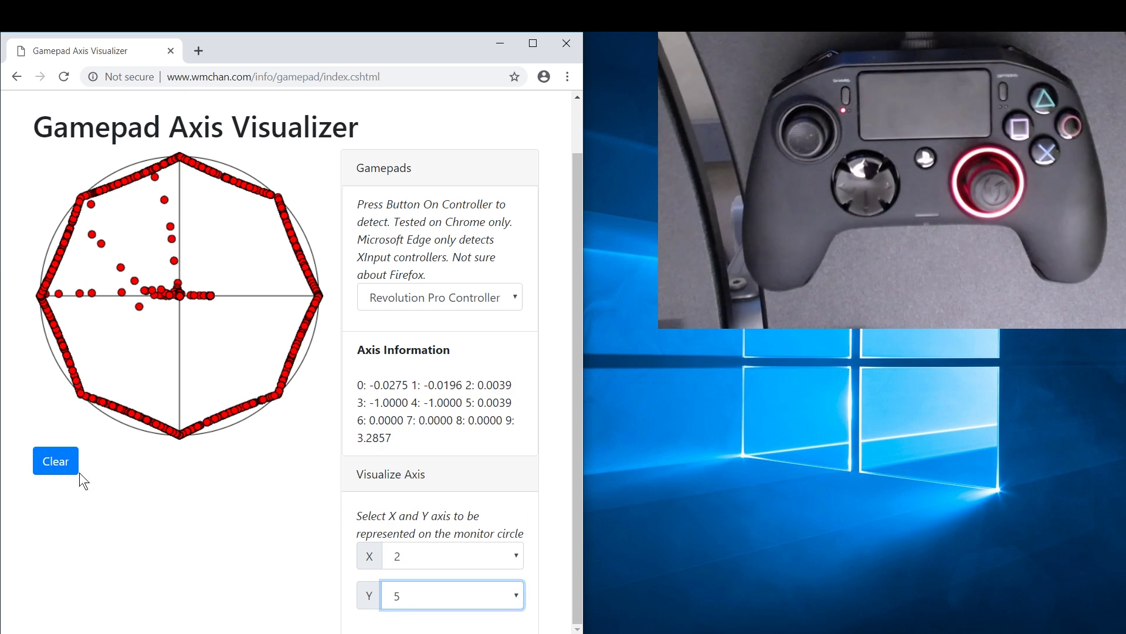
click(51, 470)
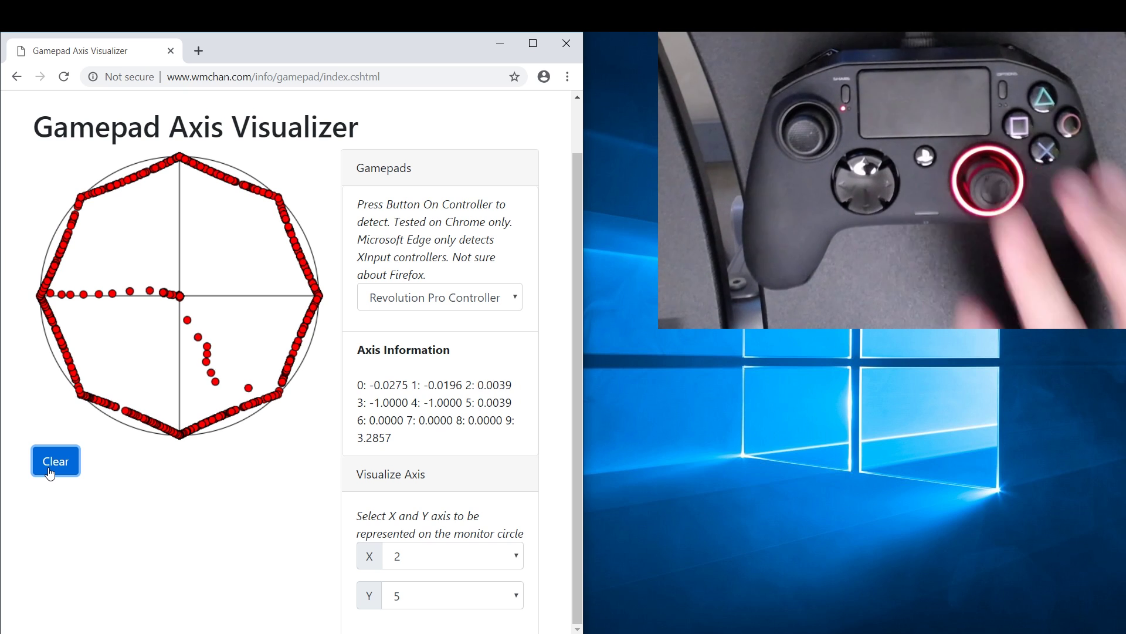
Step: Position the Razer Raiju snip window up and left, beside the live octagon plot
click(340, 604)
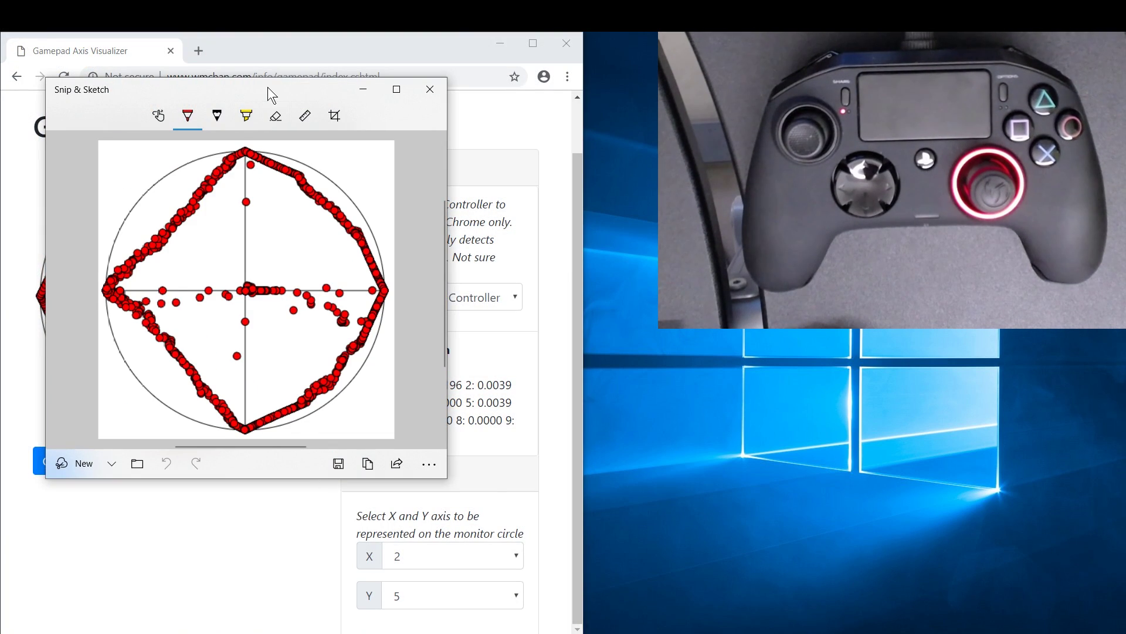
mouse_move(268, 86)
mouse_down()
mouse_move(494, 201)
mouse_move(468, 261)
mouse_move(429, 167)
mouse_move(305, 253)
mouse_move(325, 290)
mouse_move(338, 217)
mouse_up()
click(315, 180)
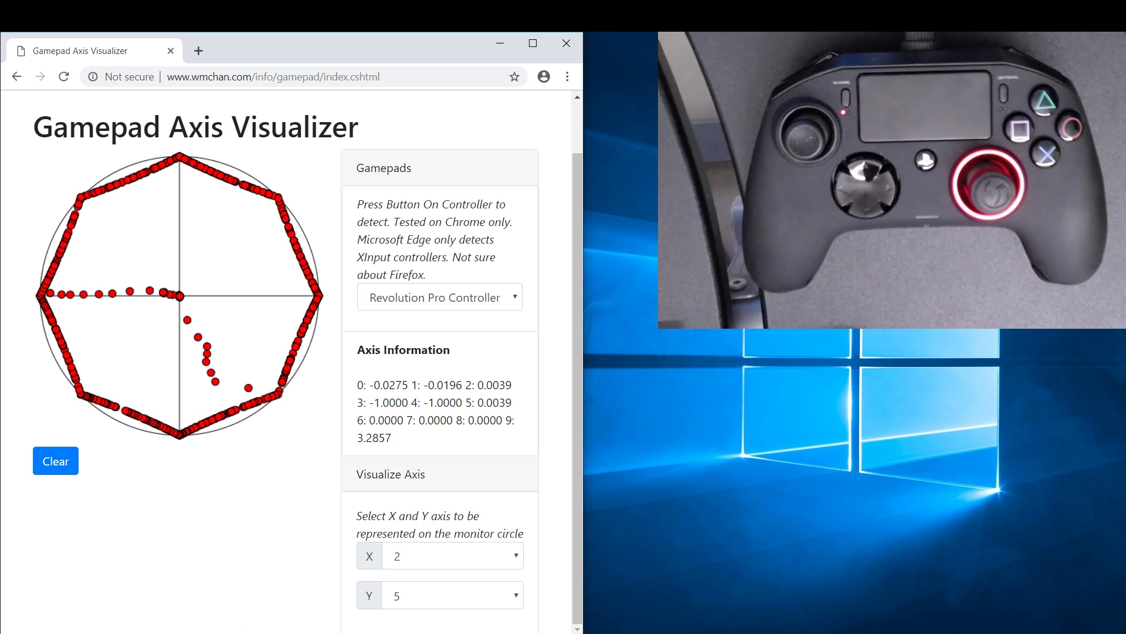
click(302, 581)
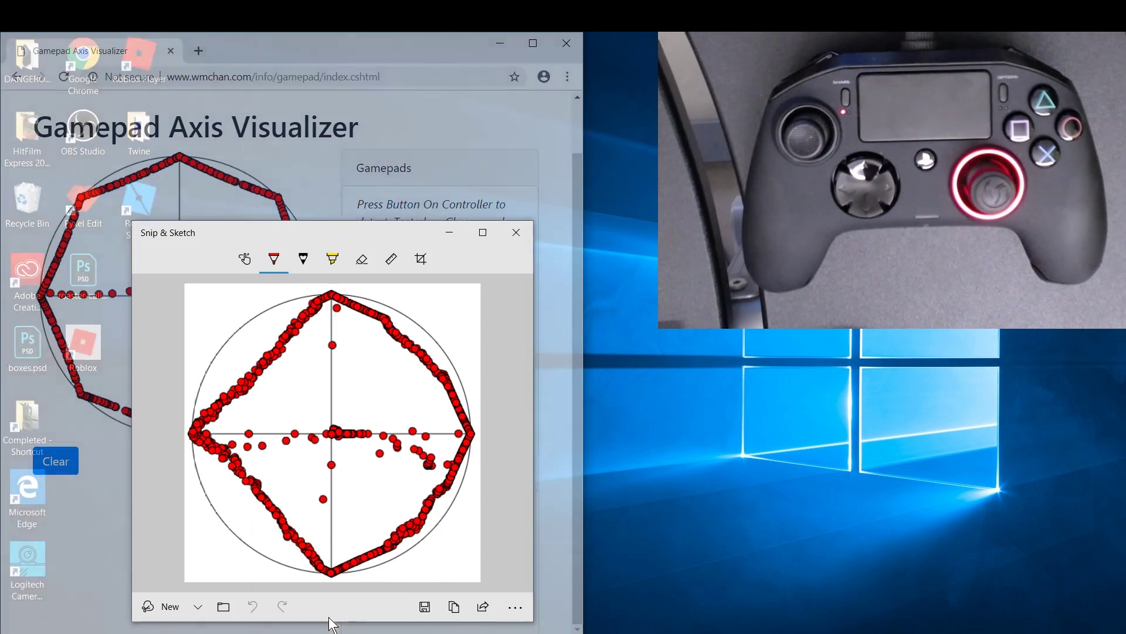
drag(353, 233, 351, 152)
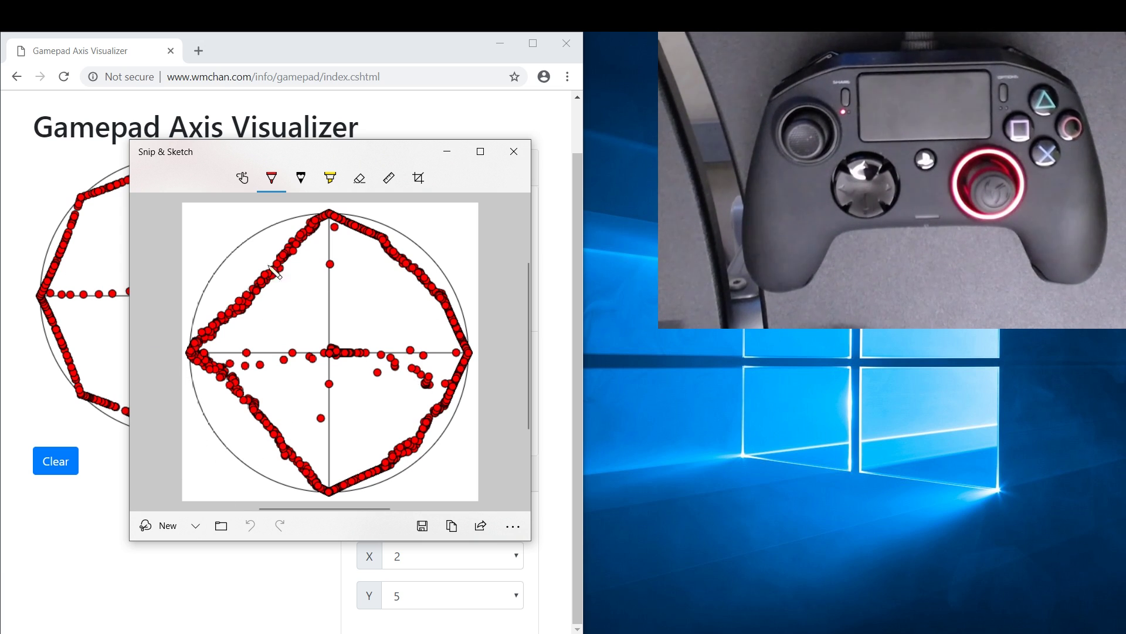
drag(293, 151, 258, 142)
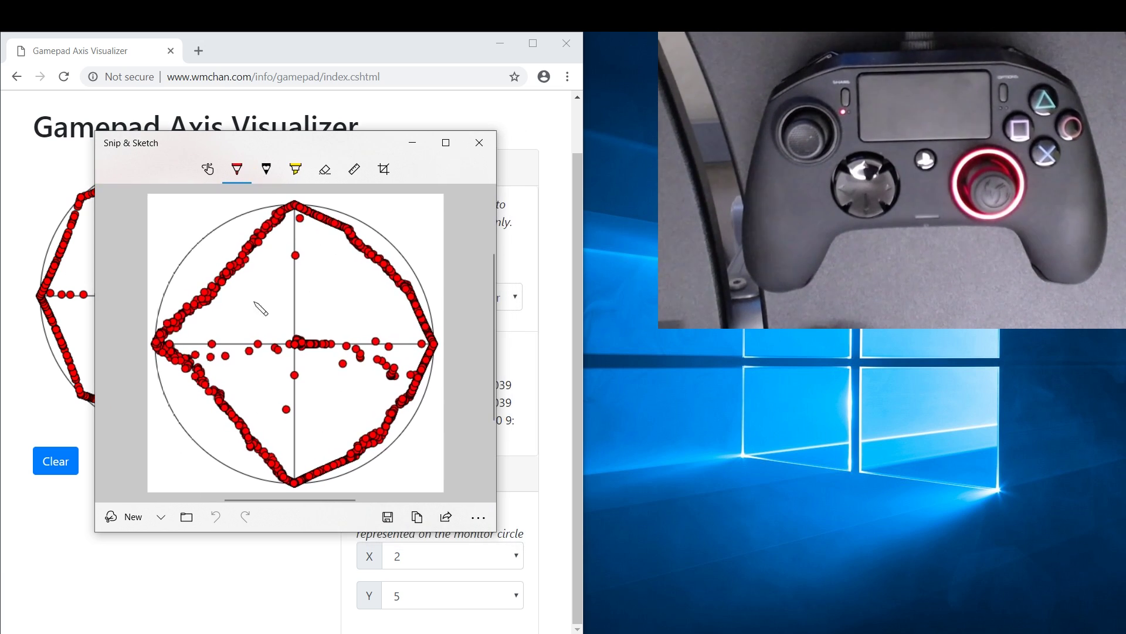